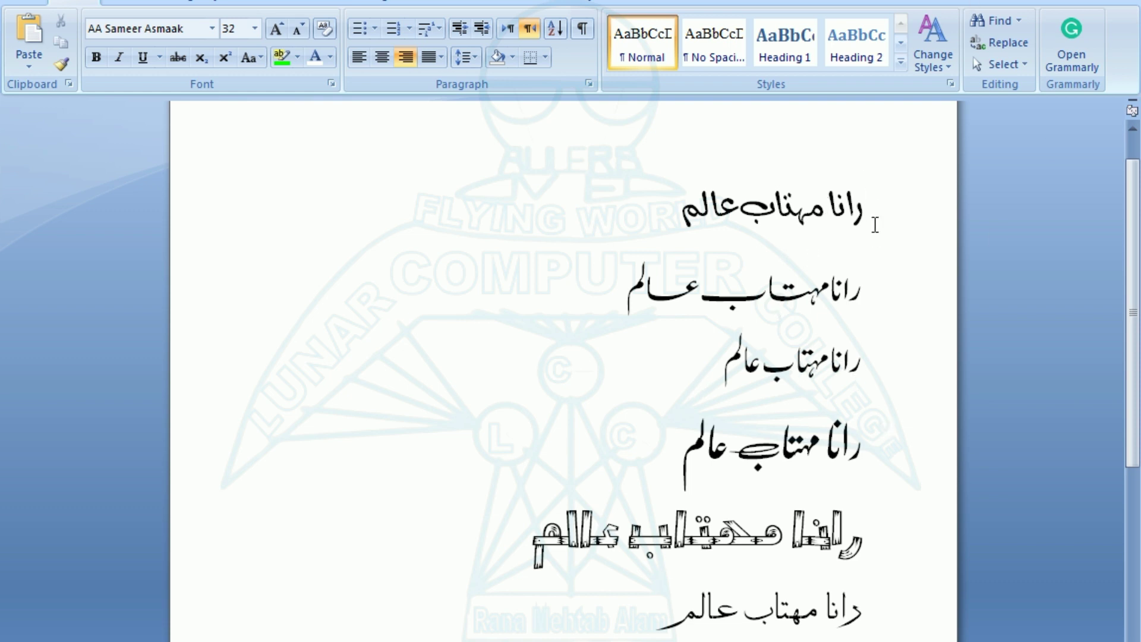
Check which fonts are applied to the individual lines of Urdu text in the document.
{"action": "left_click_drag", "start_coordinate": [866, 202], "coordinate": [713, 641]}
{"action": "left_click", "coordinate": [414, 630]}
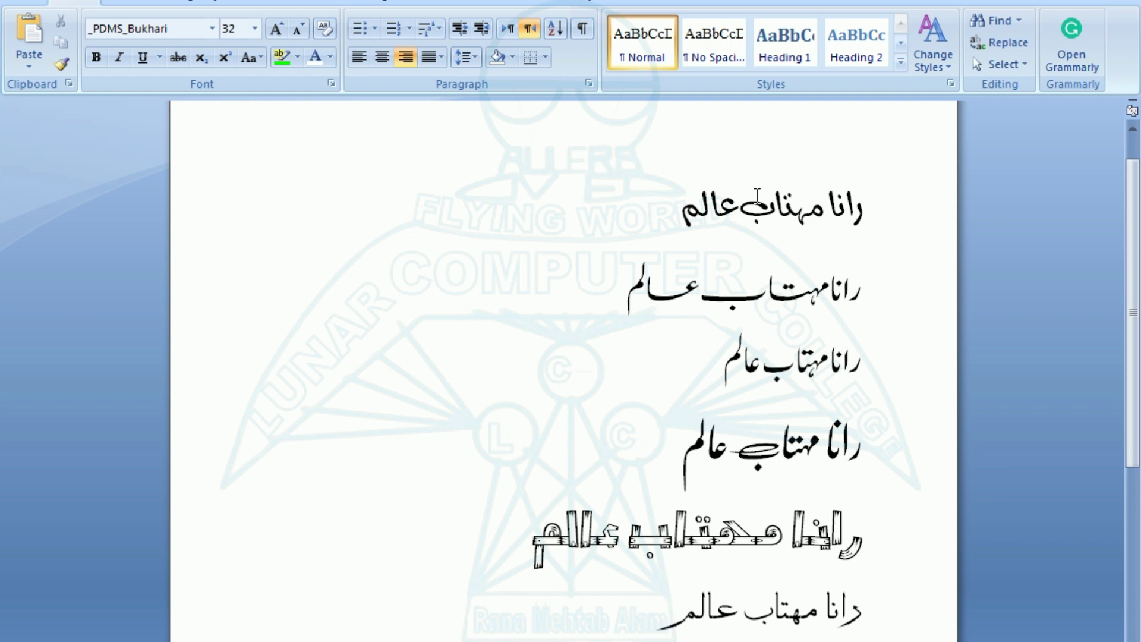
{"action": "left_click", "coordinate": [776, 214]}
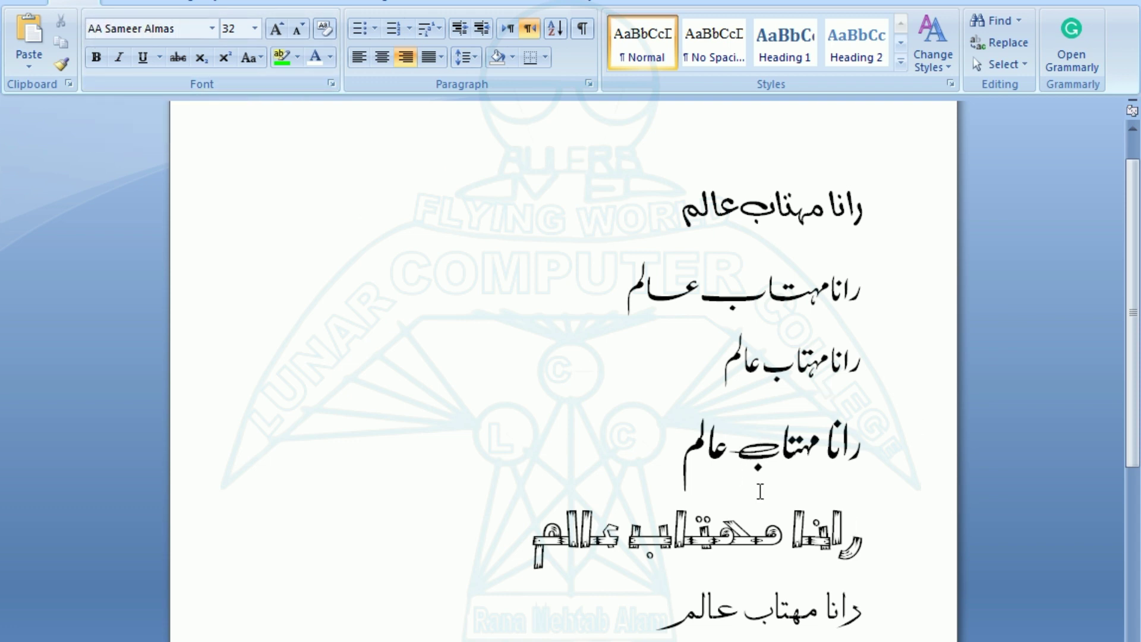
{"action": "left_click", "coordinate": [749, 548]}
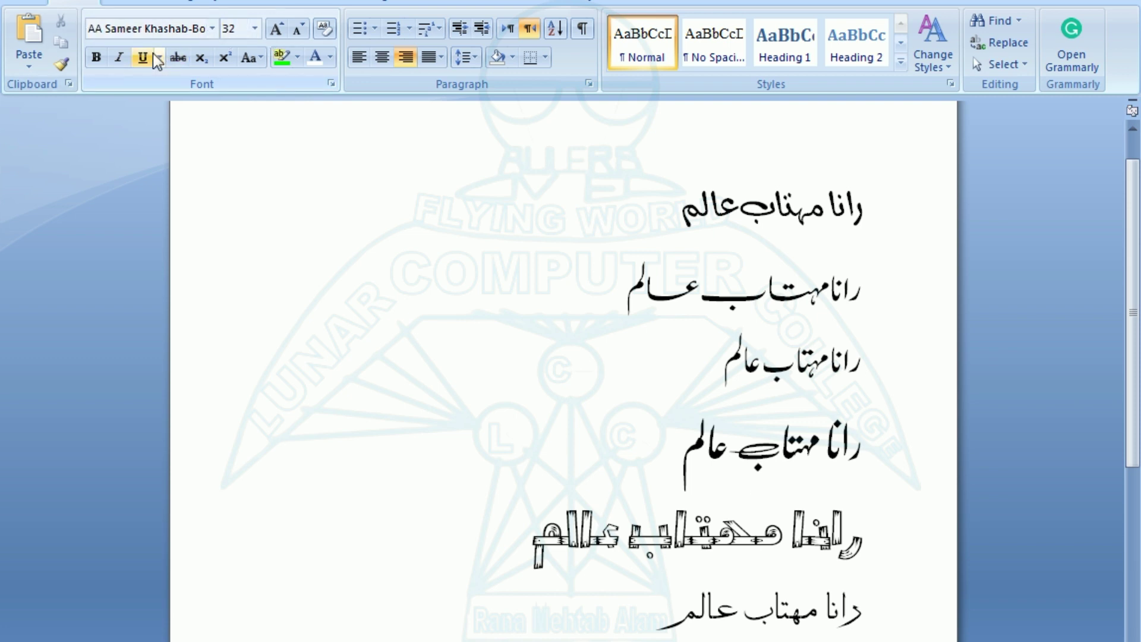
Enlarge the second Urdu line to 80 pt and change its font color to red.
{"action": "left_click_drag", "start_coordinate": [867, 293], "coordinate": [604, 294]}
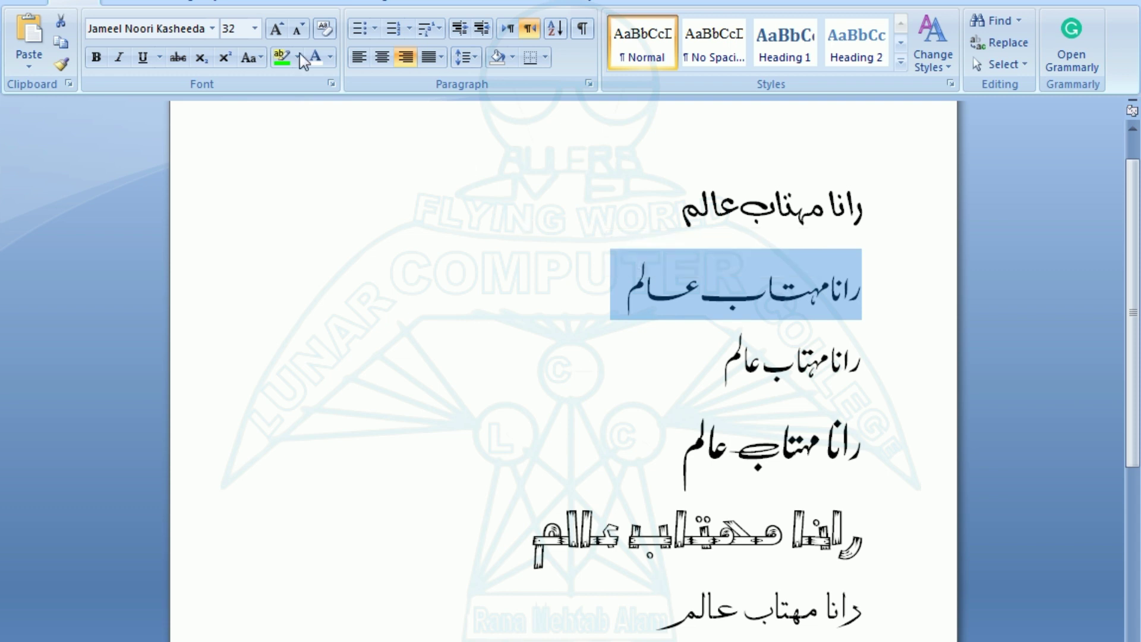
{"action": "left_click", "coordinate": [275, 30]}
{"action": "left_click", "coordinate": [275, 30]}
{"action": "left_click", "coordinate": [275, 30]}
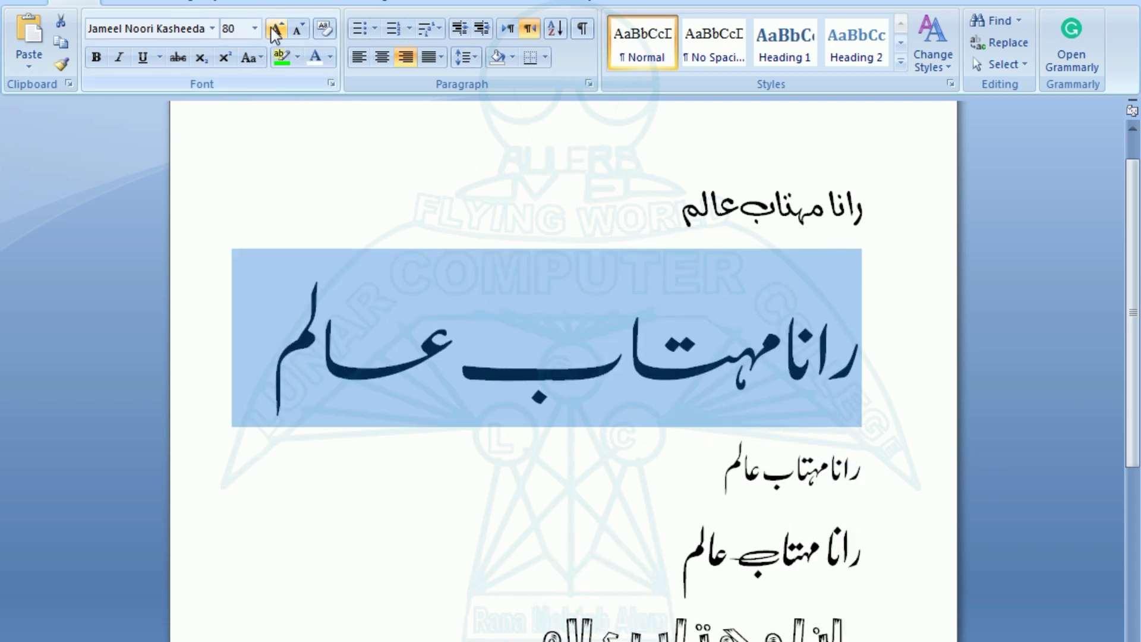
{"action": "left_click", "coordinate": [330, 57]}
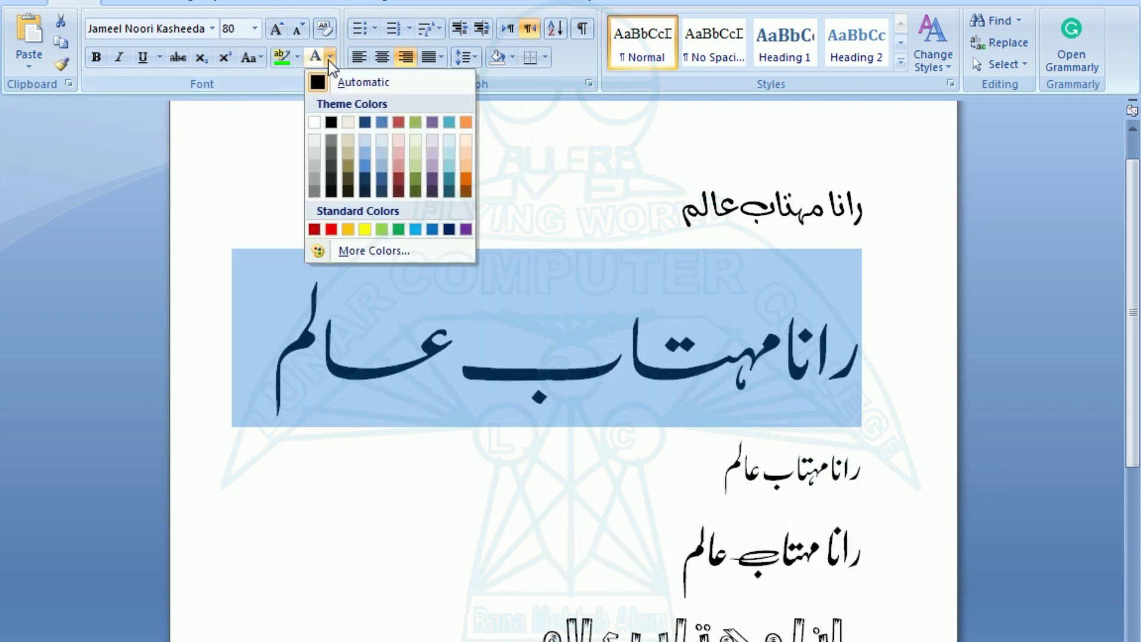
{"action": "left_click", "coordinate": [331, 226]}
{"action": "left_click", "coordinate": [341, 416]}
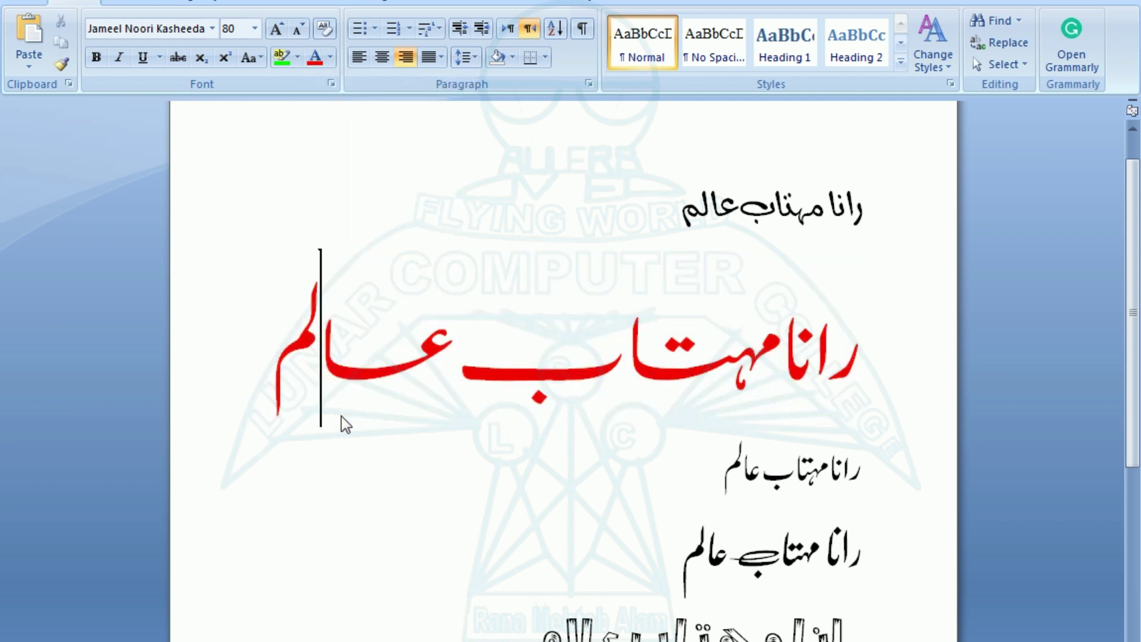
Undo the red color and the size increases on the second Urdu line.
{"action": "key", "text": "ctrl+z"}
{"action": "key", "text": "ctrl+z"}
{"action": "key", "text": "ctrl+z"}
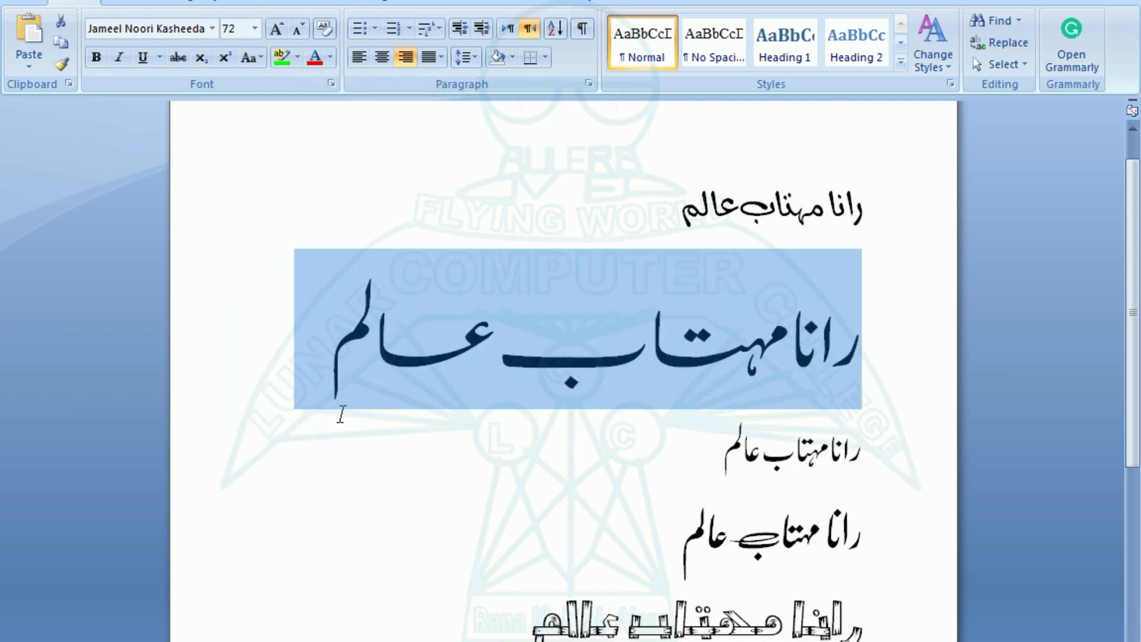
{"action": "key", "text": "ctrl+z"}
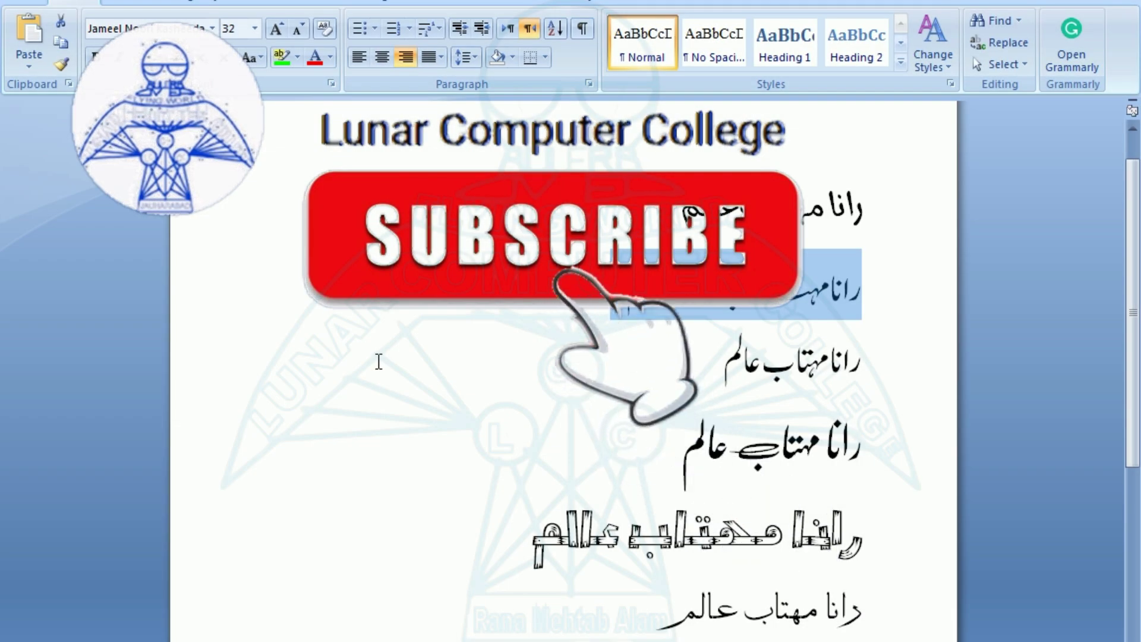
{"action": "left_click", "coordinate": [327, 158]}
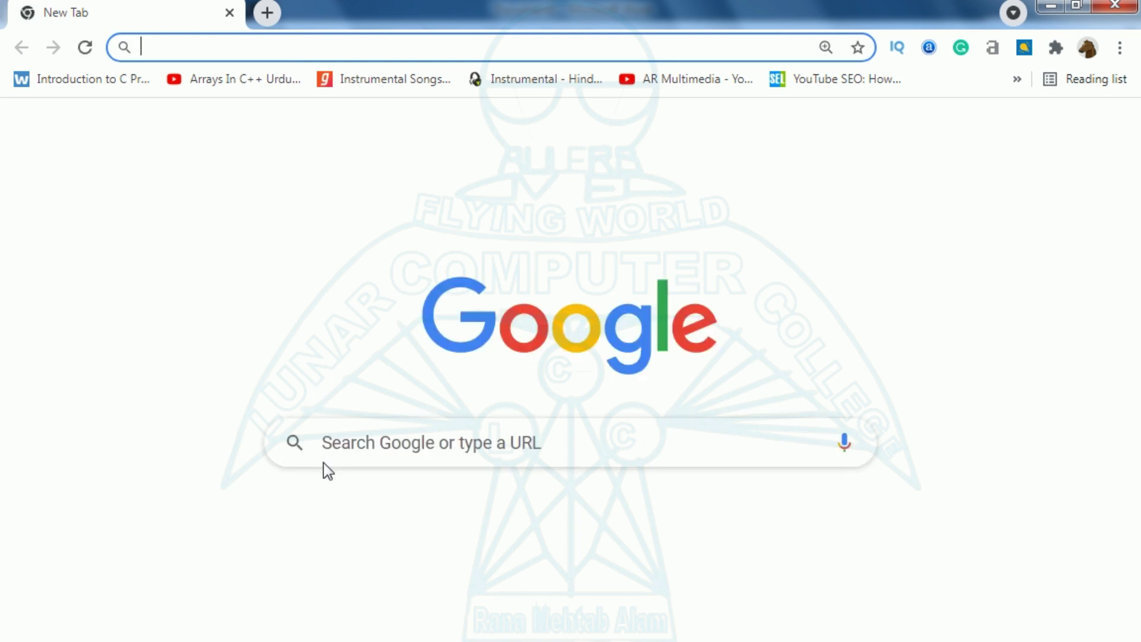
Switch to Chrome and search Google for "lunar computer college".
{"action": "left_click", "coordinate": [338, 435]}
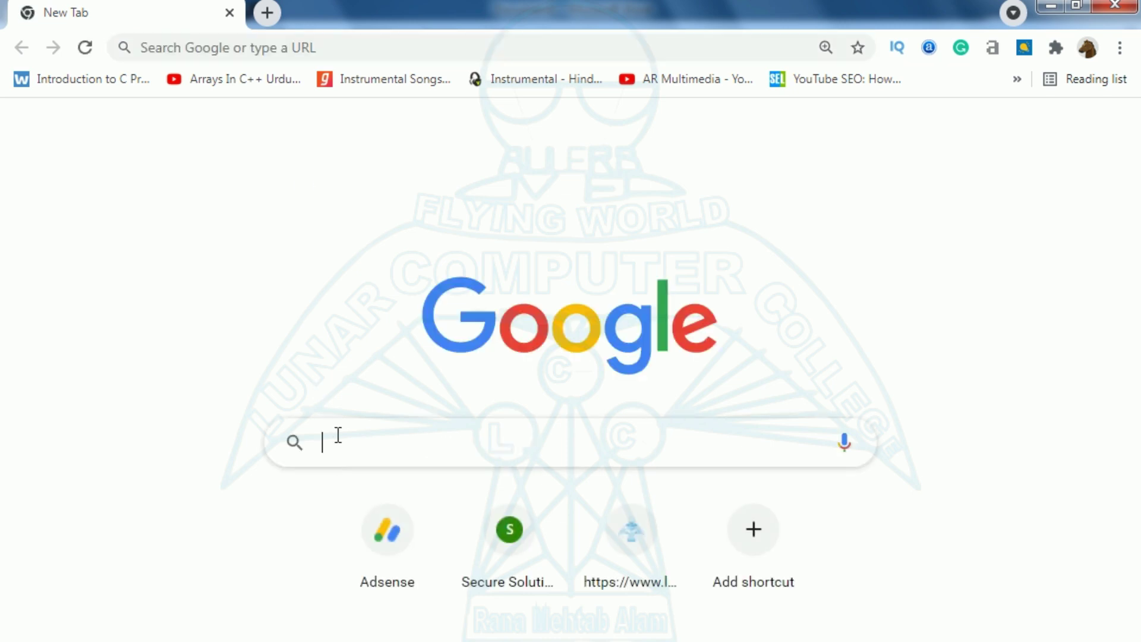
{"action": "type", "text": "lunar computer college"}
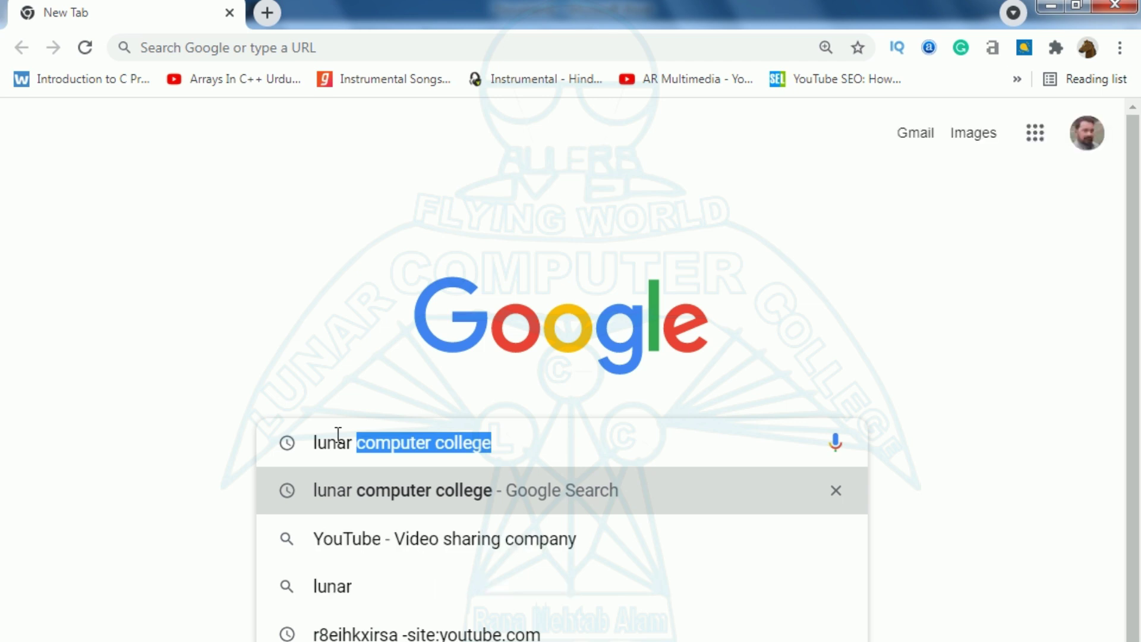
{"action": "key", "text": "Return"}
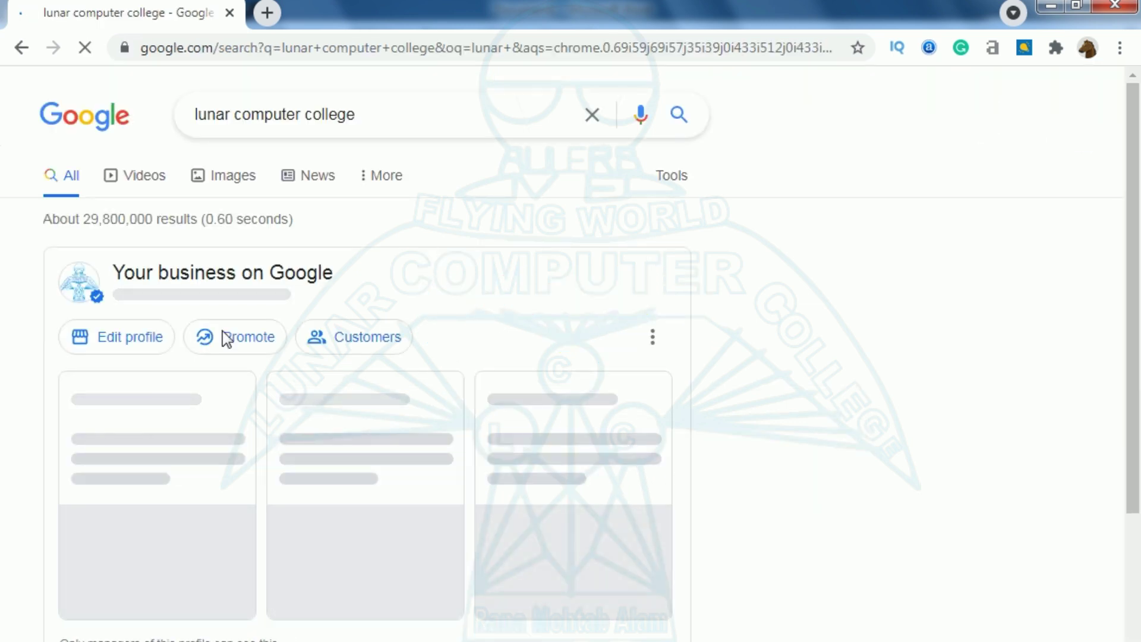
Open the lunarcomputercollege.com home page from the search results.
{"action": "scroll", "coordinate": [223, 330], "scroll_direction": "down", "scroll_amount": 10}
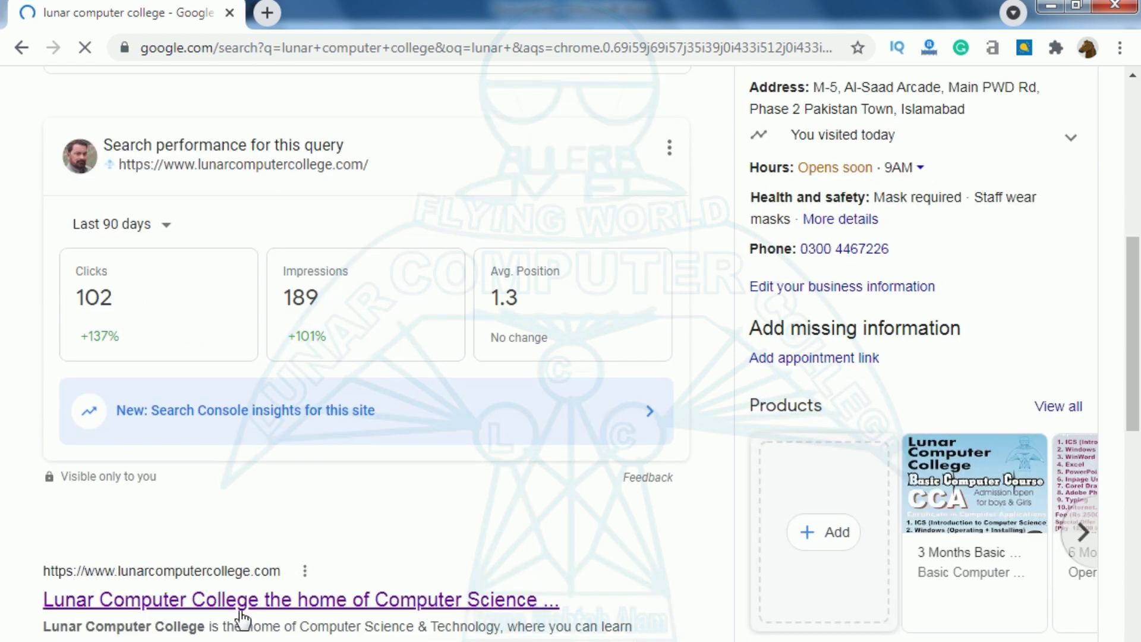
{"action": "scroll", "coordinate": [247, 548], "scroll_direction": "up", "scroll_amount": 1}
{"action": "scroll", "coordinate": [436, 597], "scroll_direction": "down", "scroll_amount": 1}
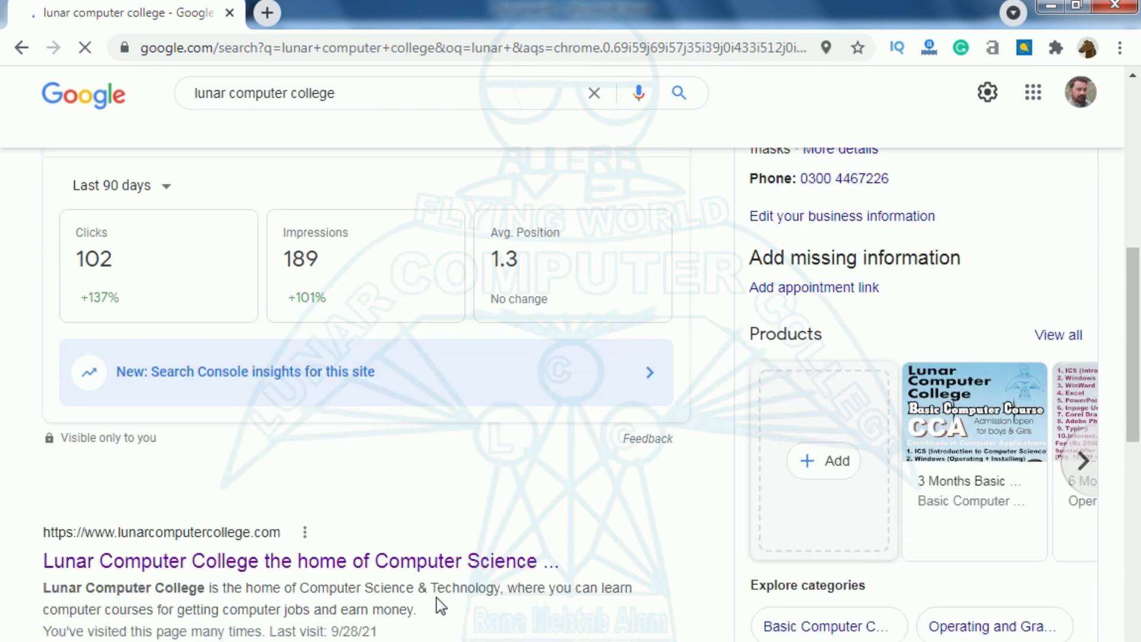
{"action": "scroll", "coordinate": [436, 597], "scroll_direction": "down", "scroll_amount": 3}
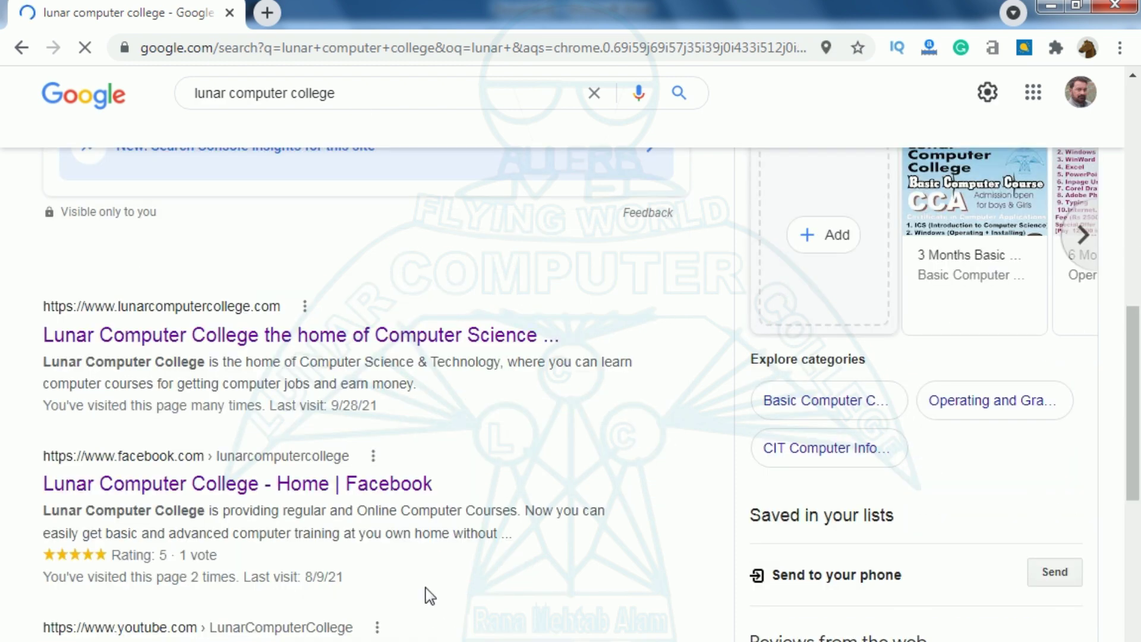
{"action": "left_click", "coordinate": [196, 338]}
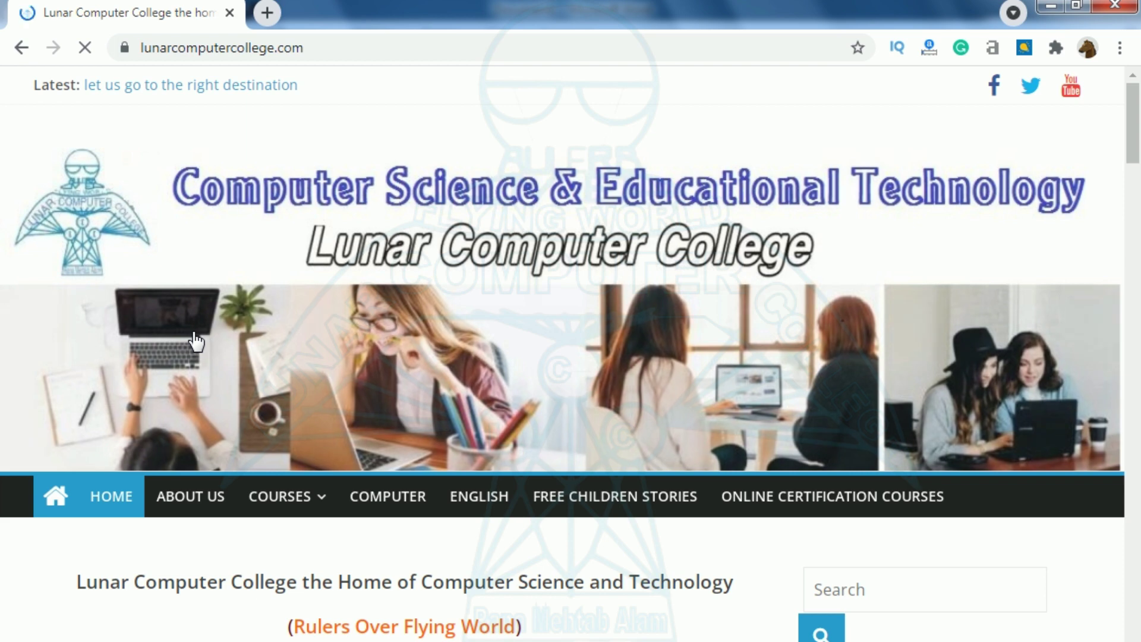
Search the Lunar Computer College website for "word".
{"action": "scroll", "coordinate": [369, 612], "scroll_direction": "down", "scroll_amount": 4}
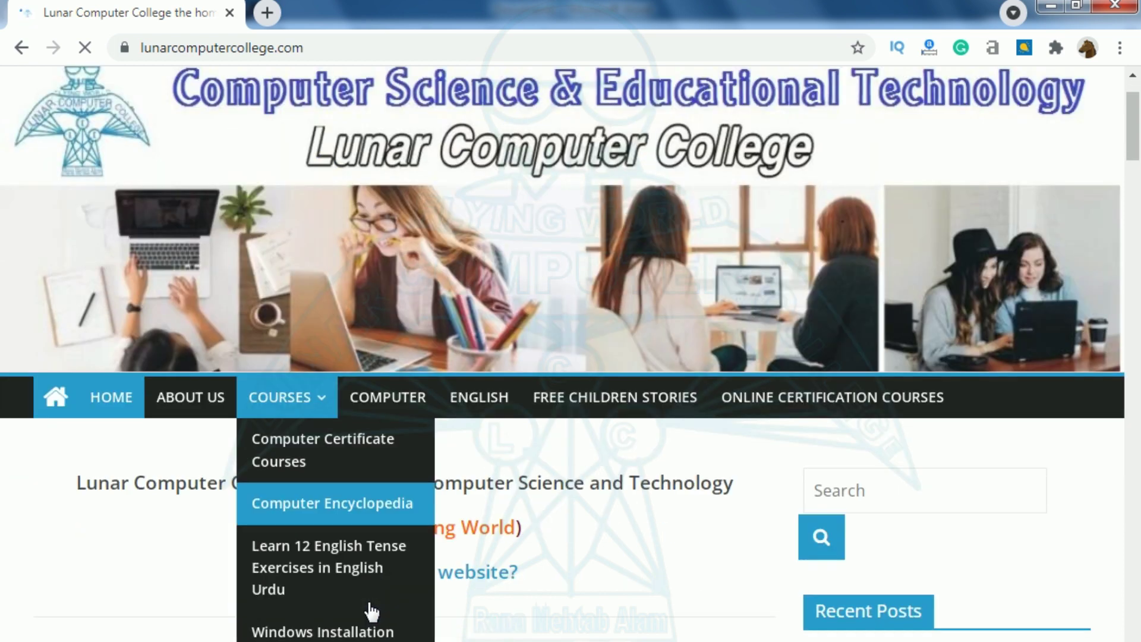
{"action": "scroll", "coordinate": [620, 463], "scroll_direction": "down", "scroll_amount": 3}
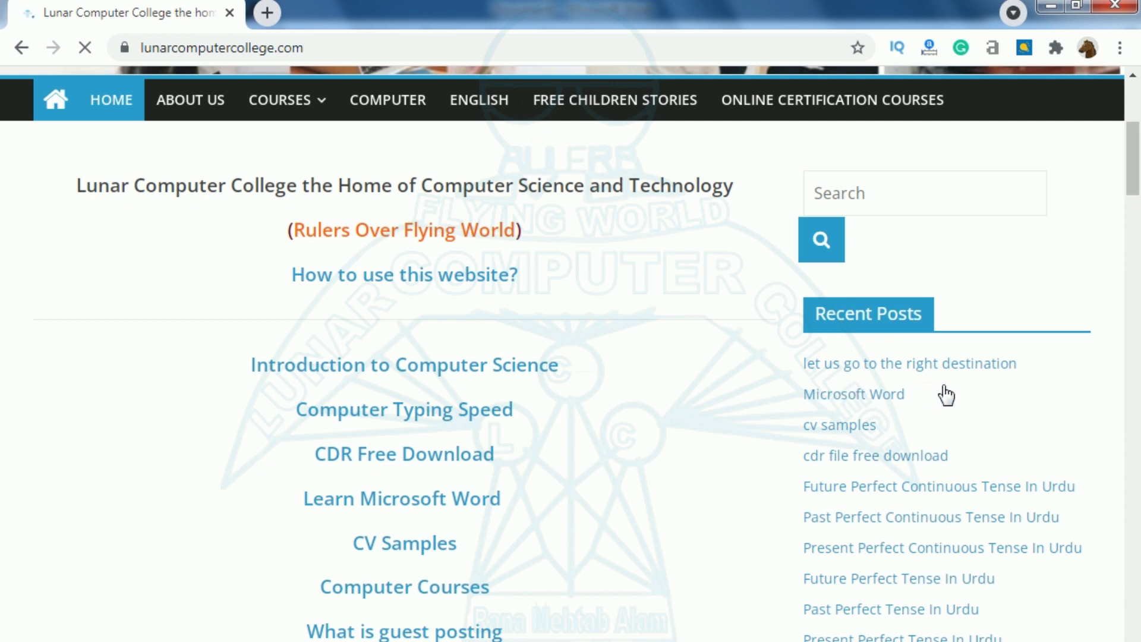
{"action": "left_click", "coordinate": [868, 189]}
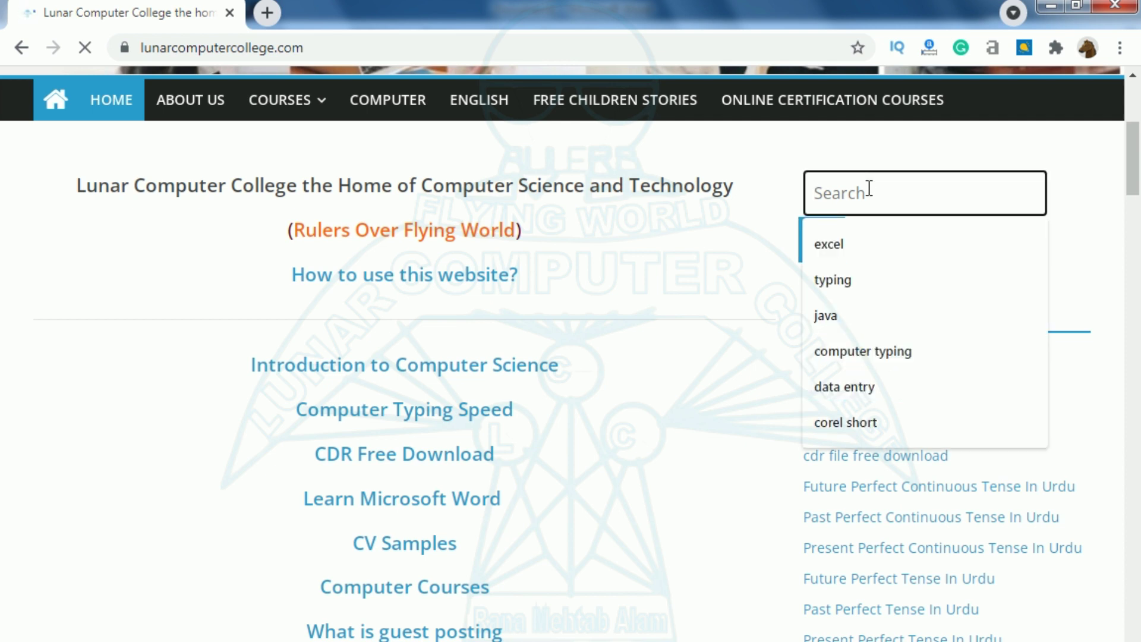
{"action": "type", "text": "word"}
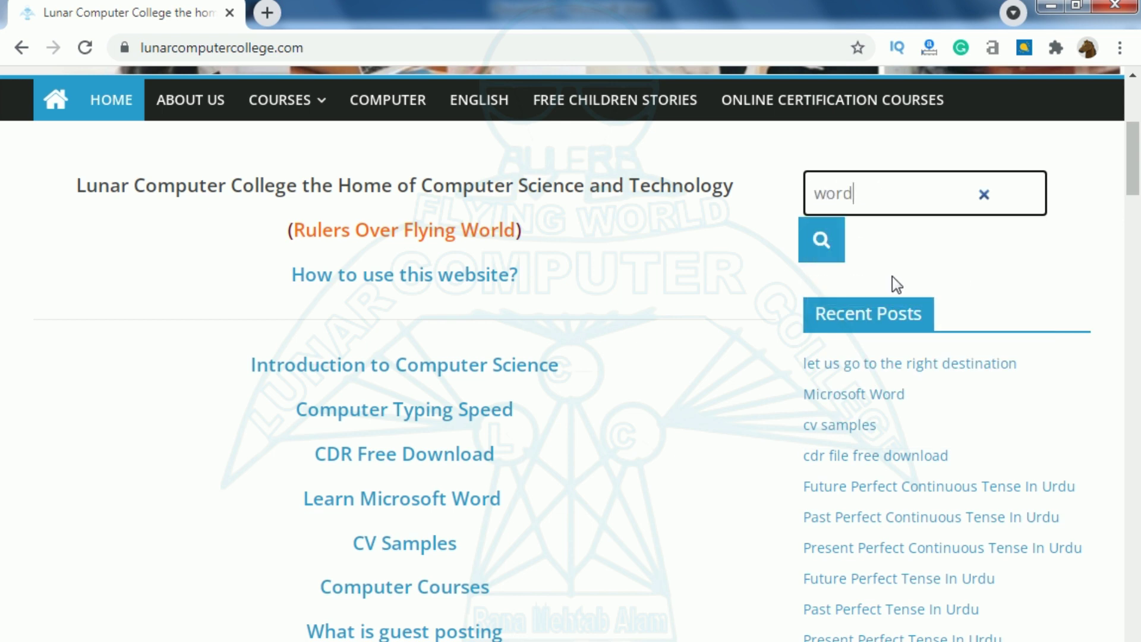
{"action": "left_click", "coordinate": [828, 242]}
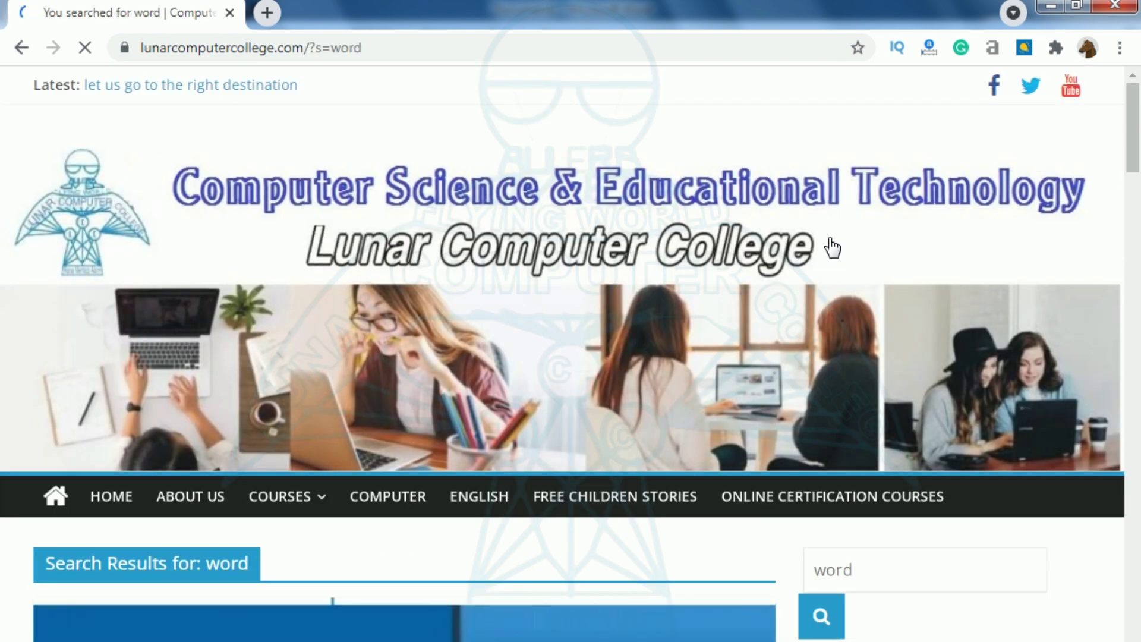
Open the Microsoft Word post from the site's search results.
{"action": "scroll", "coordinate": [830, 245], "scroll_direction": "down", "scroll_amount": 5}
{"action": "scroll", "coordinate": [837, 255], "scroll_direction": "down", "scroll_amount": 5}
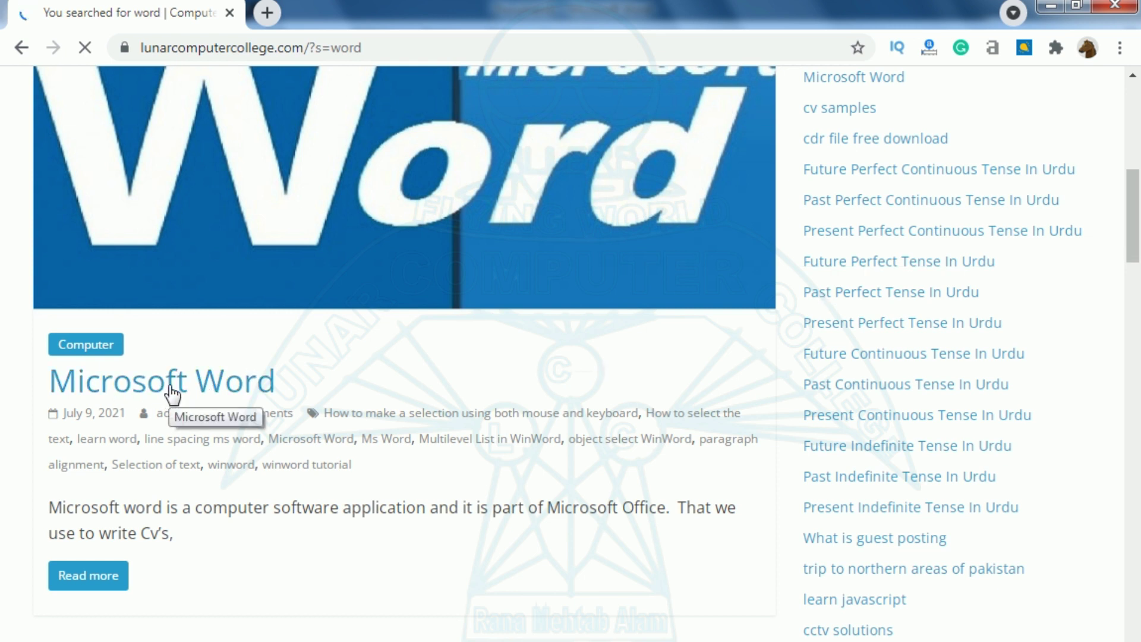
{"action": "left_click", "coordinate": [208, 389]}
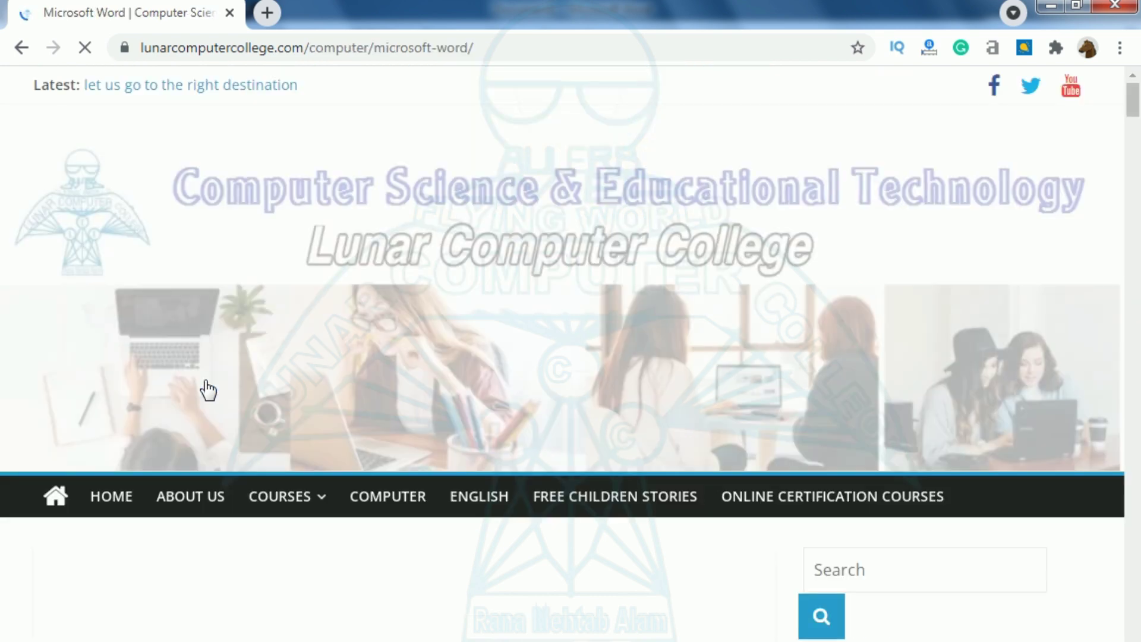
Follow the post's link to the 500 Urdu fonts for MSOffice and download 500-Urdu-Unicode-Fonts.zip from Google Drive despite the missing virus scan.
{"action": "scroll", "coordinate": [350, 412], "scroll_direction": "down", "scroll_amount": 5}
{"action": "scroll", "coordinate": [351, 412], "scroll_direction": "down", "scroll_amount": 5}
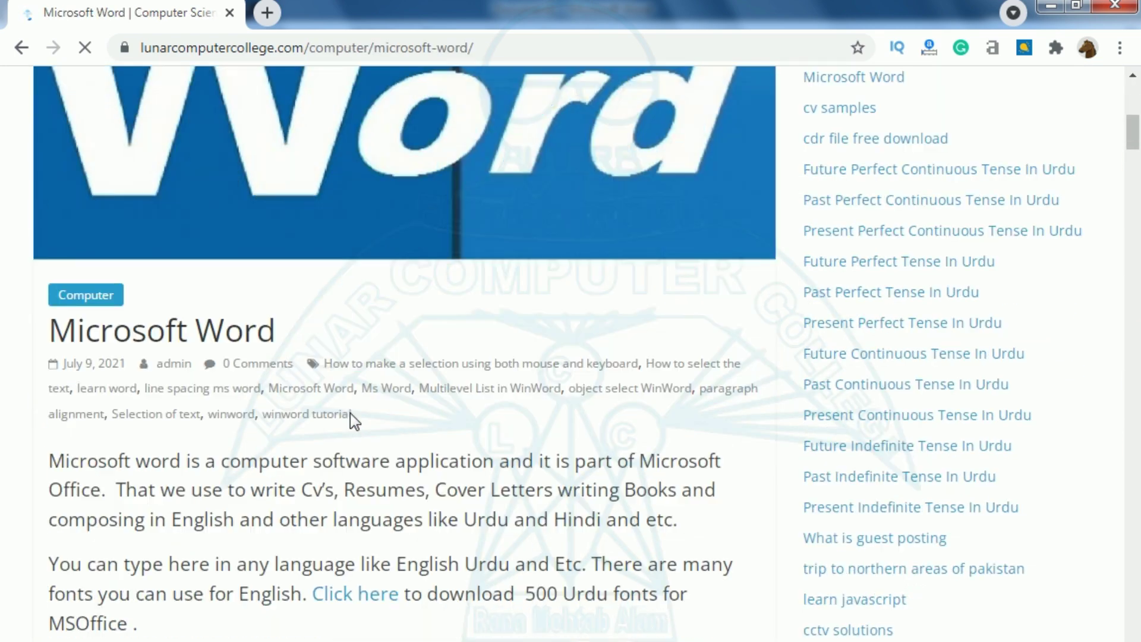
{"action": "scroll", "coordinate": [350, 412], "scroll_direction": "down", "scroll_amount": 3}
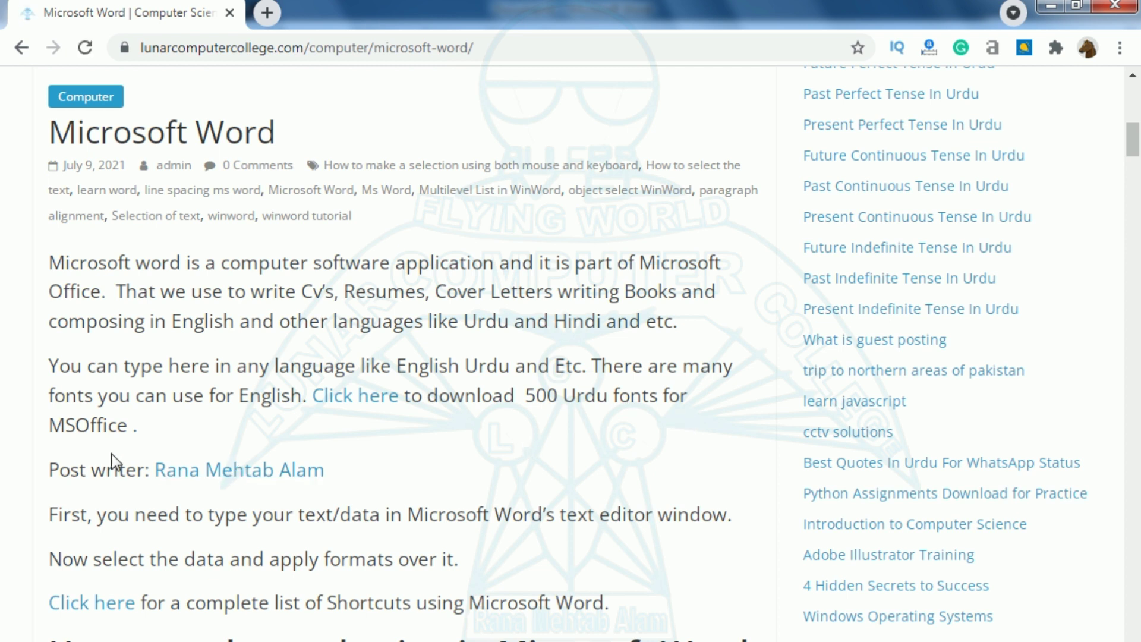
{"action": "left_click", "coordinate": [357, 408]}
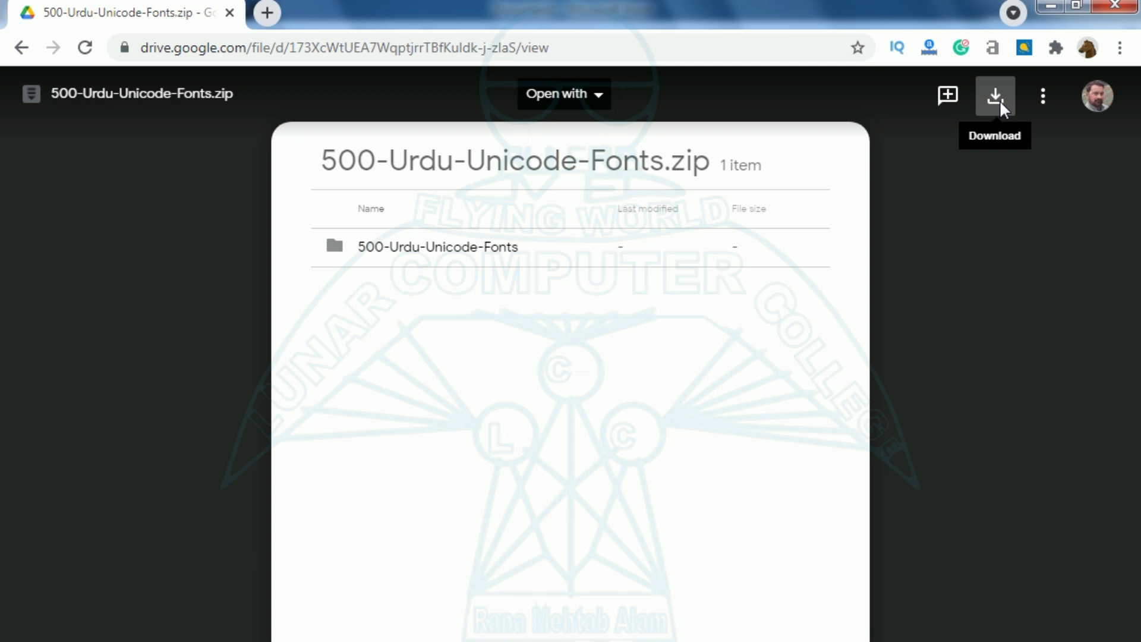
{"action": "left_click", "coordinate": [999, 100]}
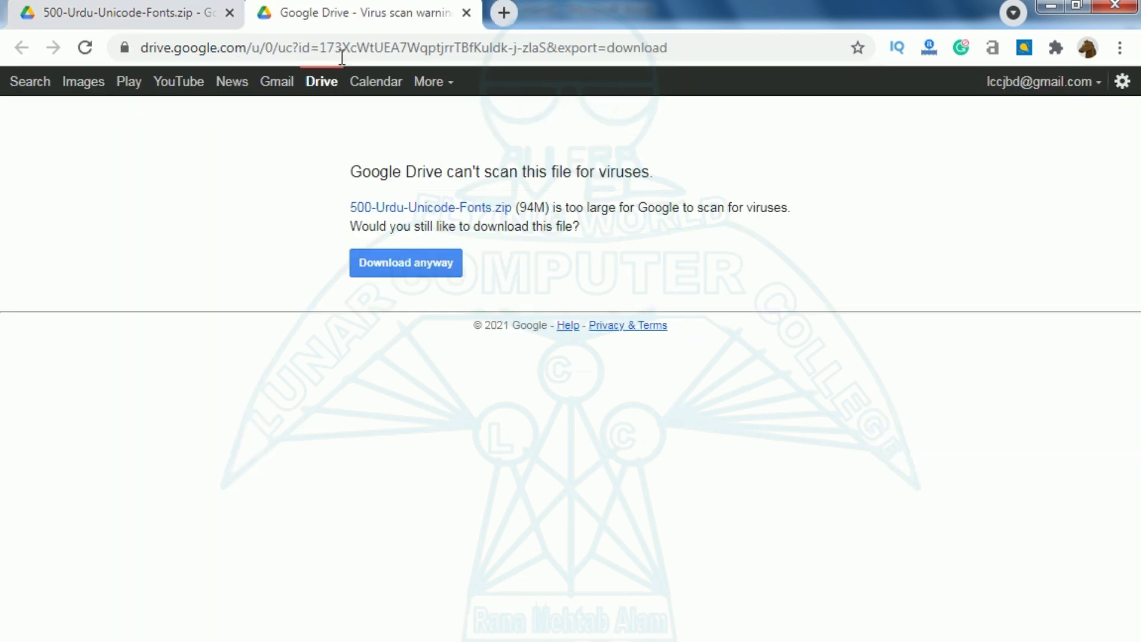
{"action": "left_click", "coordinate": [389, 273]}
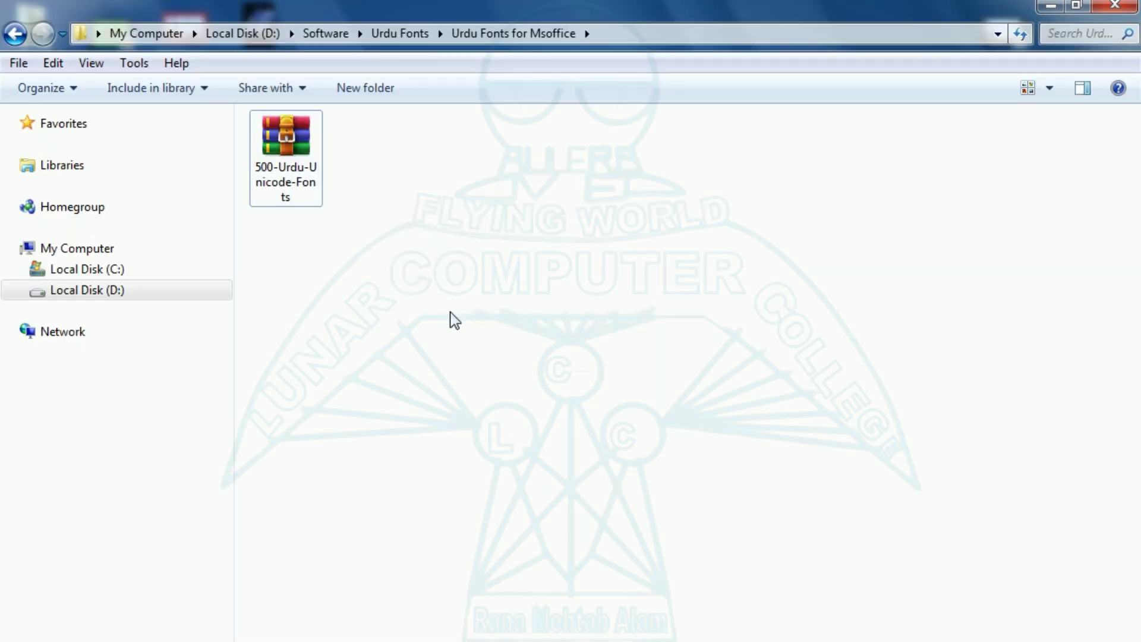
In Windows Explorer, extract the 500-Urdu-Unicode-Fonts archive in the Urdu Fonts for Msoffice folder using the default extraction options.
{"action": "left_click", "coordinate": [286, 175]}
{"action": "right_click", "coordinate": [288, 172]}
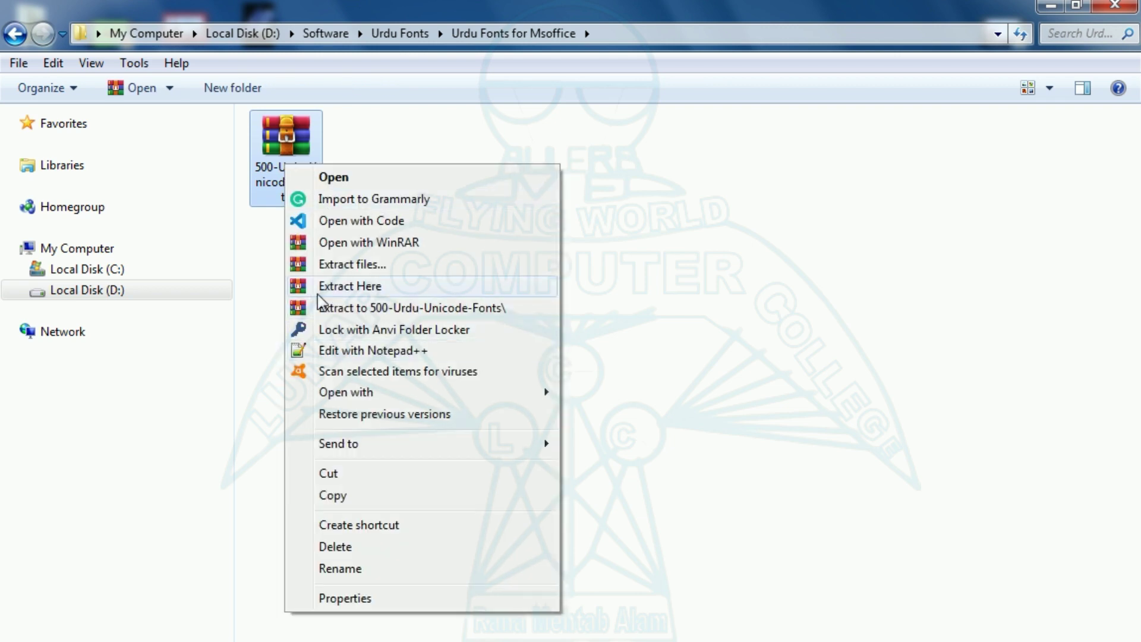
{"action": "left_click", "coordinate": [348, 267]}
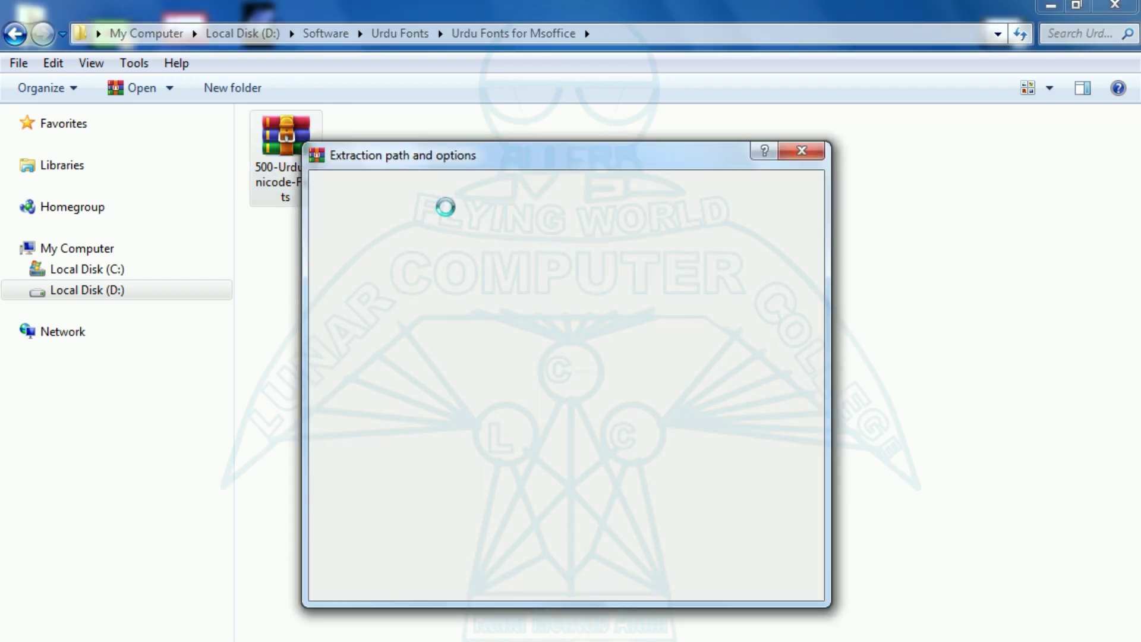
{"action": "left_click", "coordinate": [623, 587]}
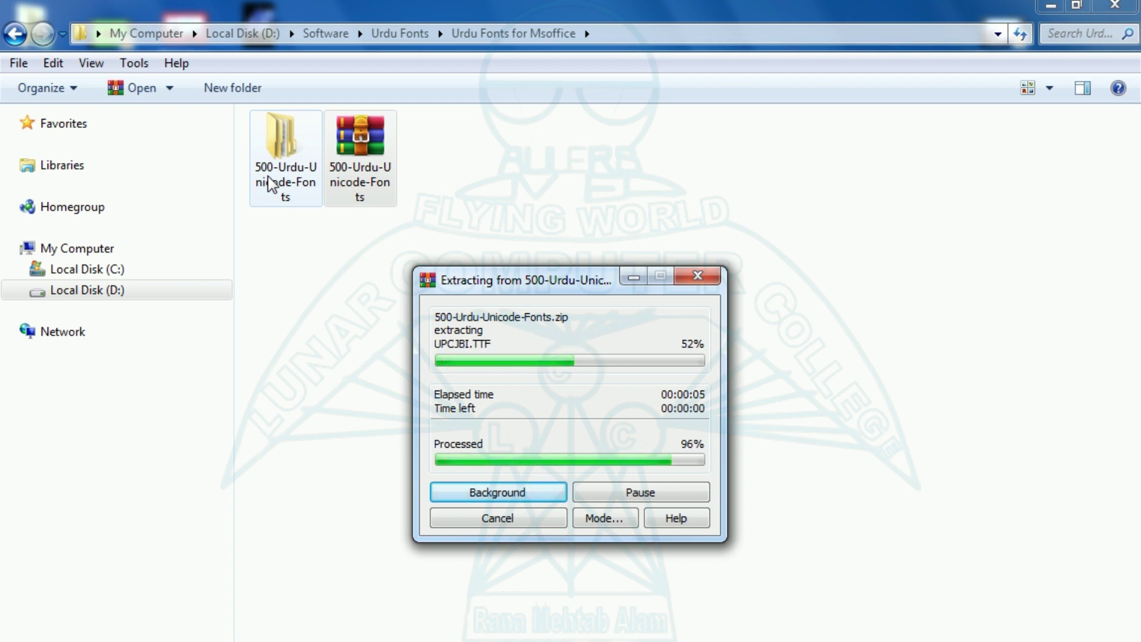
Open the inner 500-Urdu-Unicode-Fonts folder containing the extracted font files and restore its window to a smaller size.
{"action": "double_click", "coordinate": [272, 185]}
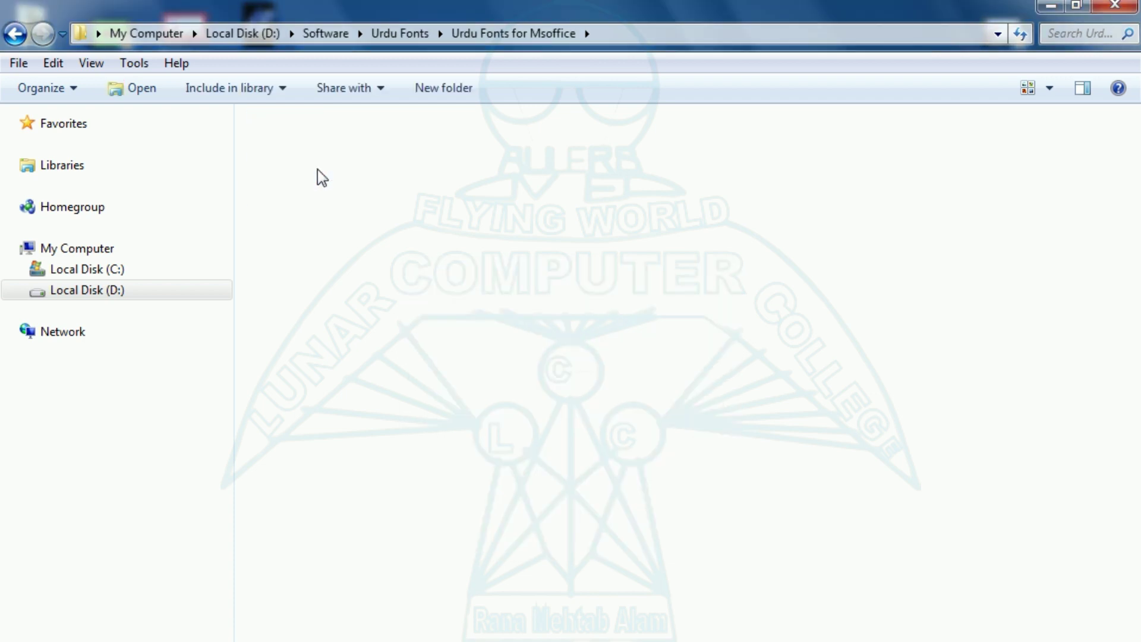
{"action": "double_click", "coordinate": [291, 178]}
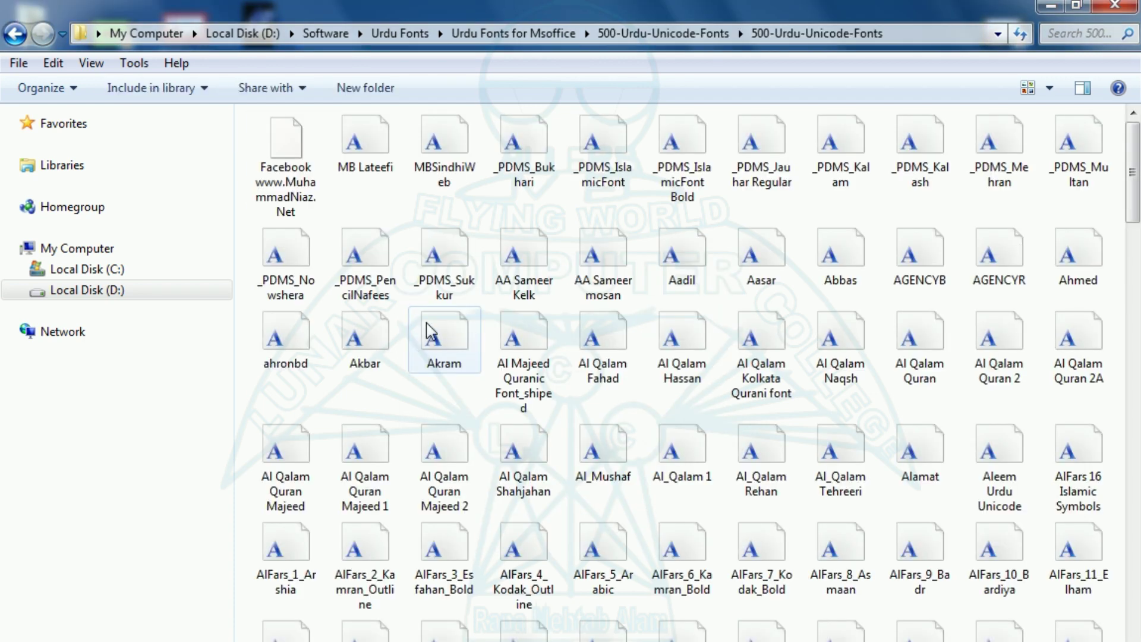
{"action": "double_click", "coordinate": [463, 10]}
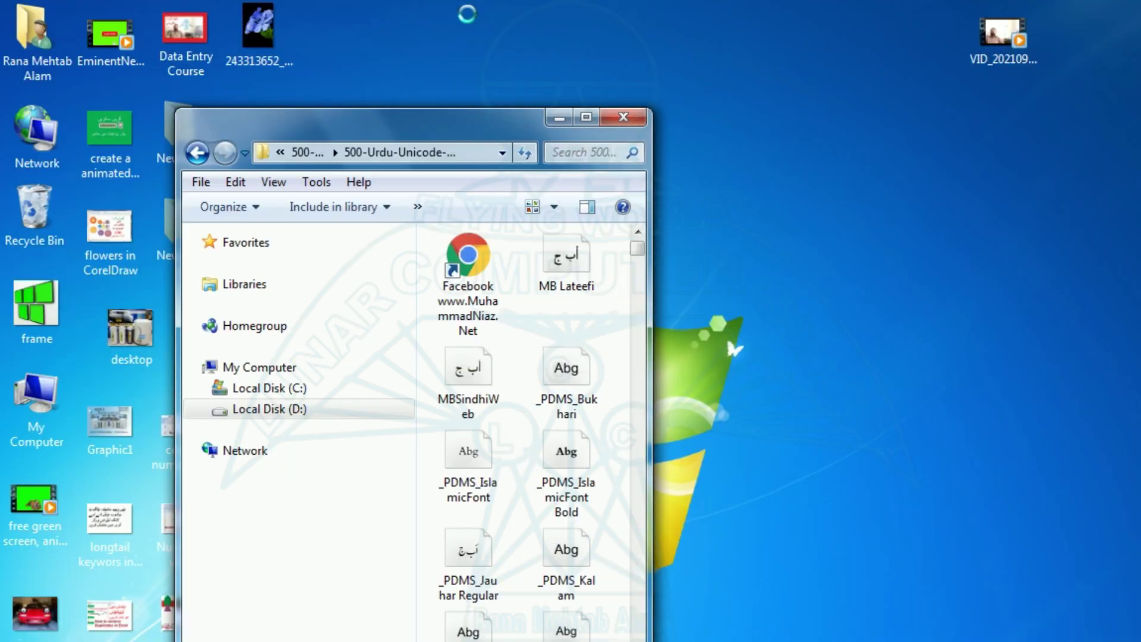
Move the 500-Urdu-Unicode-Fonts window clear of the desktop icons and open the Fonts folder from Control Panel.
{"action": "left_click", "coordinate": [586, 117]}
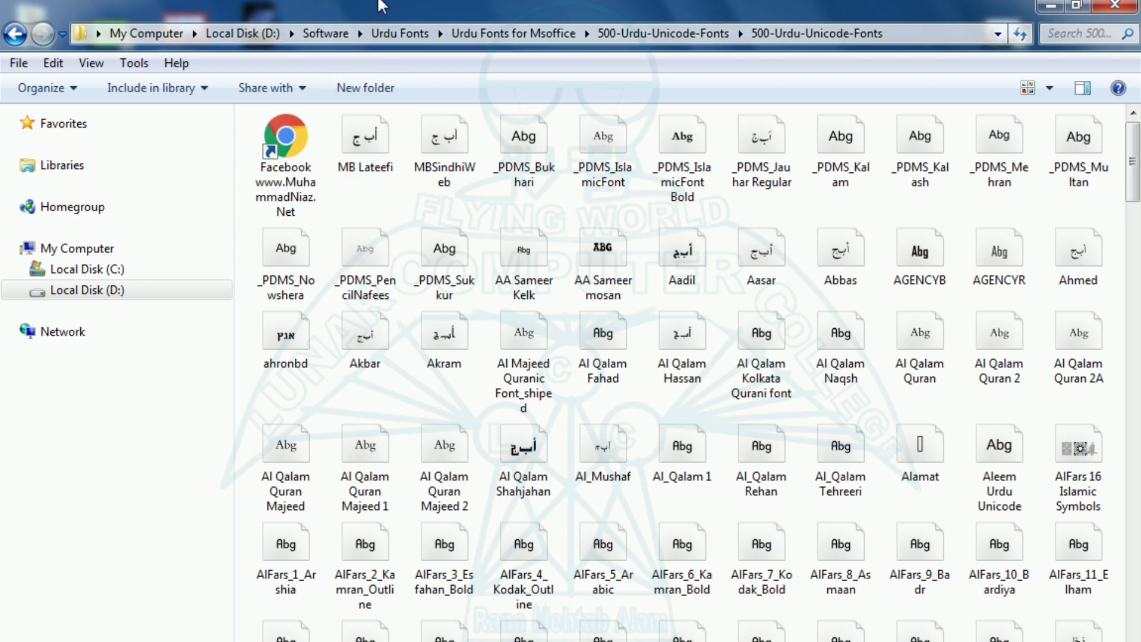
{"action": "left_click_drag", "start_coordinate": [402, 13], "coordinate": [614, 50]}
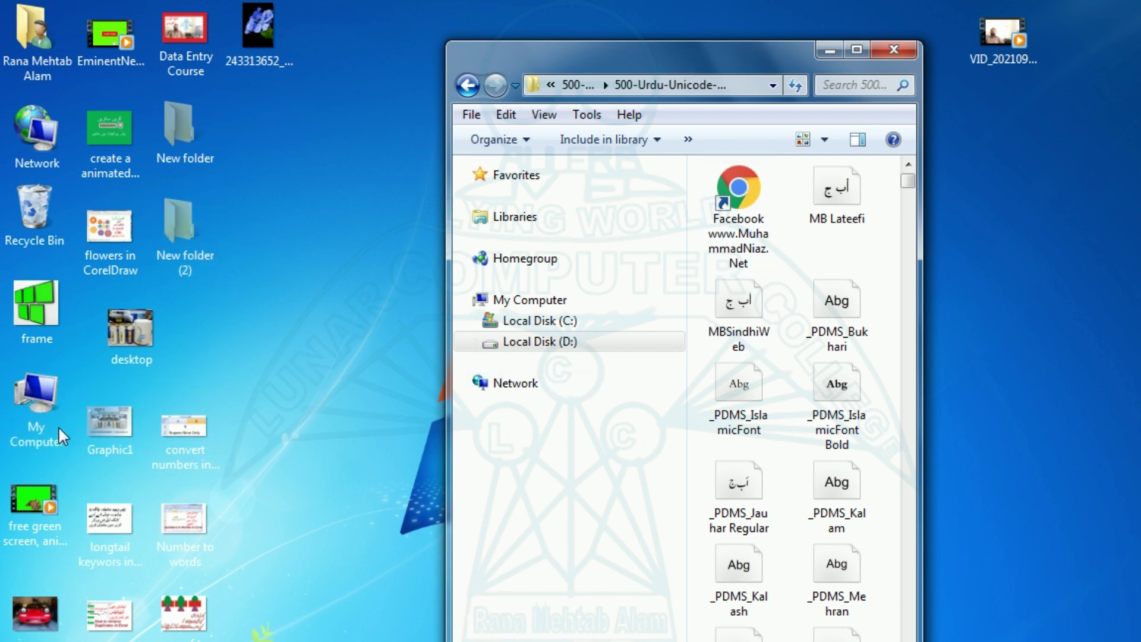
{"action": "double_click", "coordinate": [35, 398]}
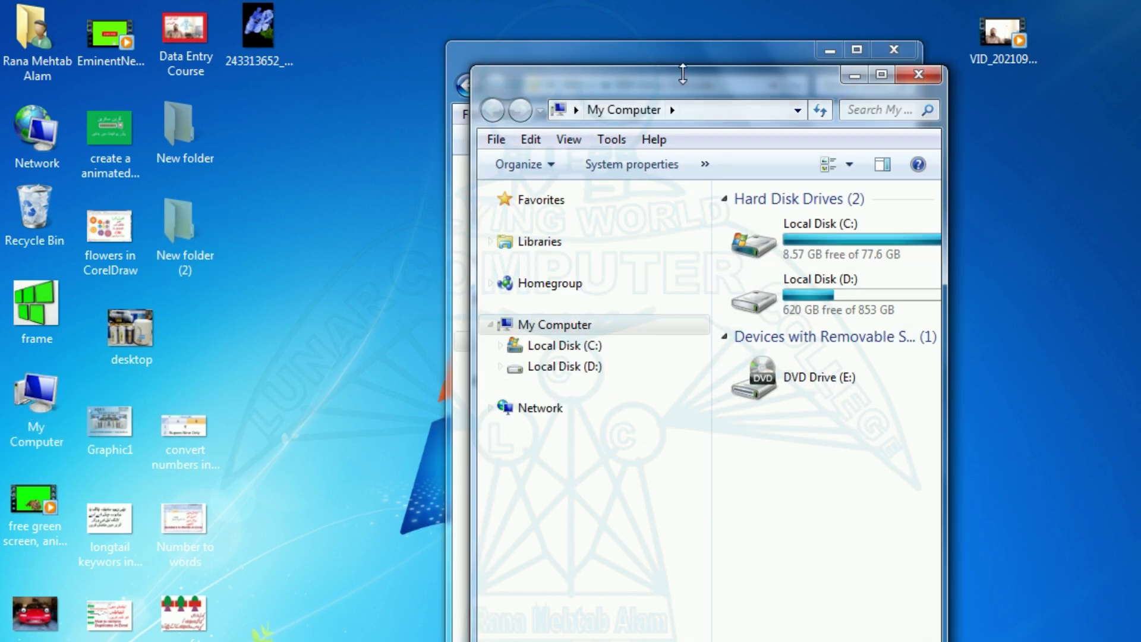
{"action": "left_click", "coordinate": [918, 75]}
{"action": "key", "text": "super"}
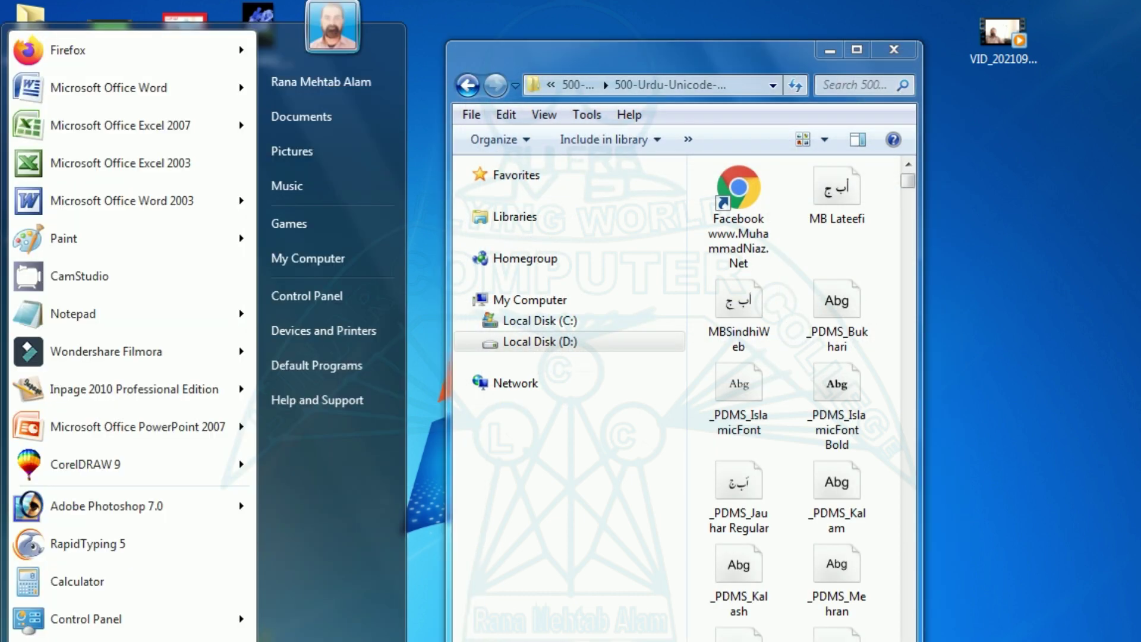
{"action": "left_click", "coordinate": [317, 297]}
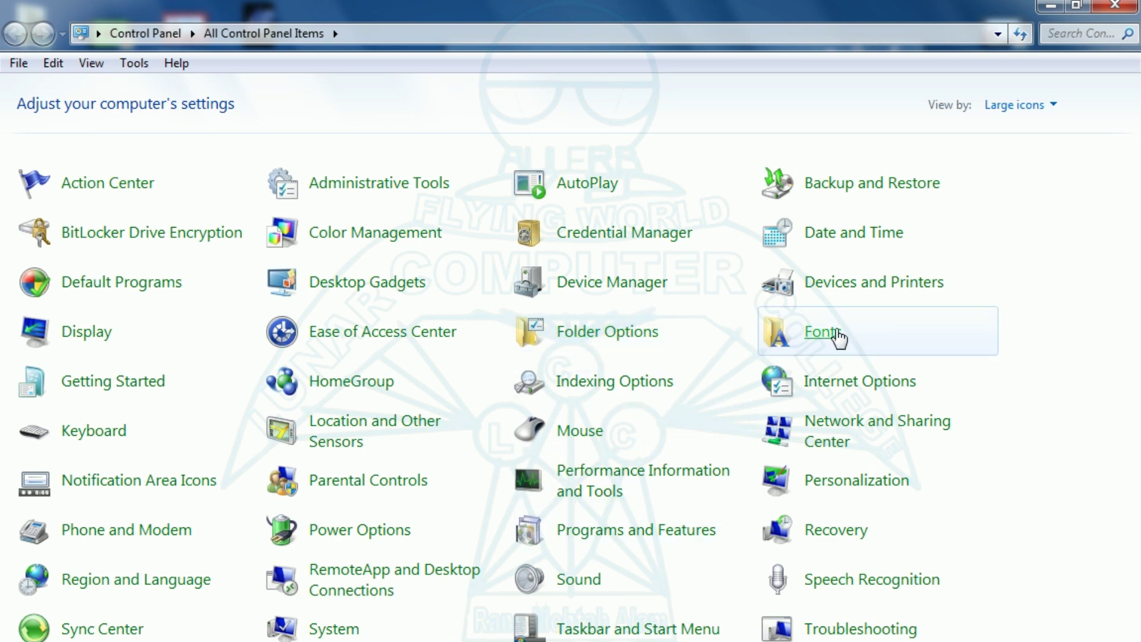
{"action": "left_click", "coordinate": [820, 331]}
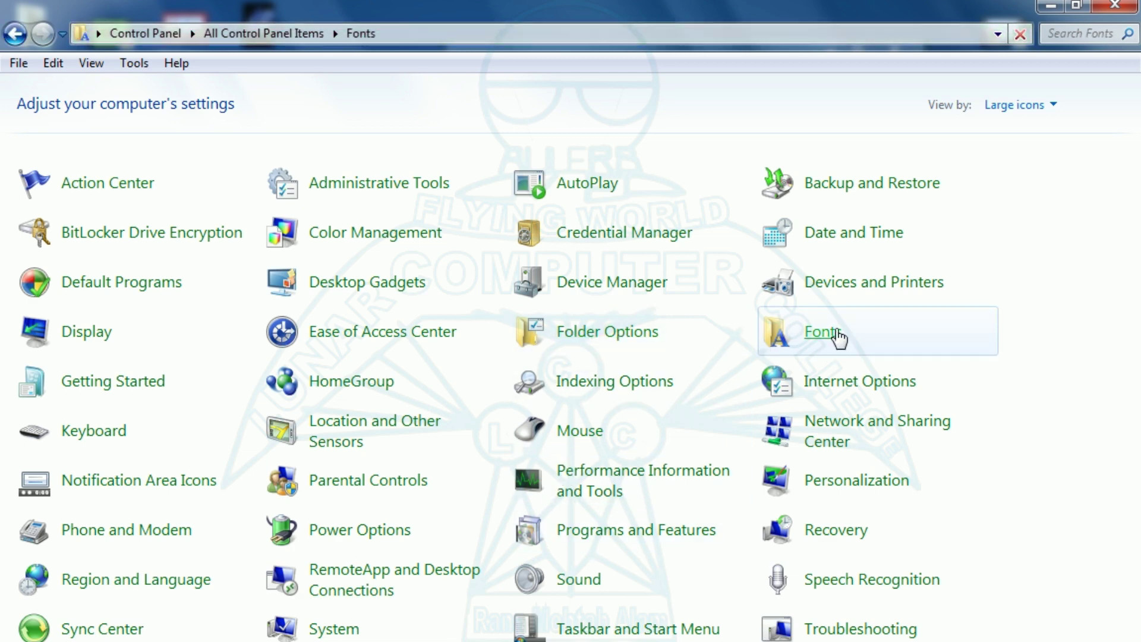
Restore the Control Panel window to a smaller size and arrange it side by side with the 500-Urdu-Unicode-Fonts window.
{"action": "double_click", "coordinate": [673, 12]}
{"action": "left_click_drag", "start_coordinate": [551, 244], "coordinate": [331, 198]}
{"action": "left_click_drag", "start_coordinate": [687, 60], "coordinate": [738, 59]}
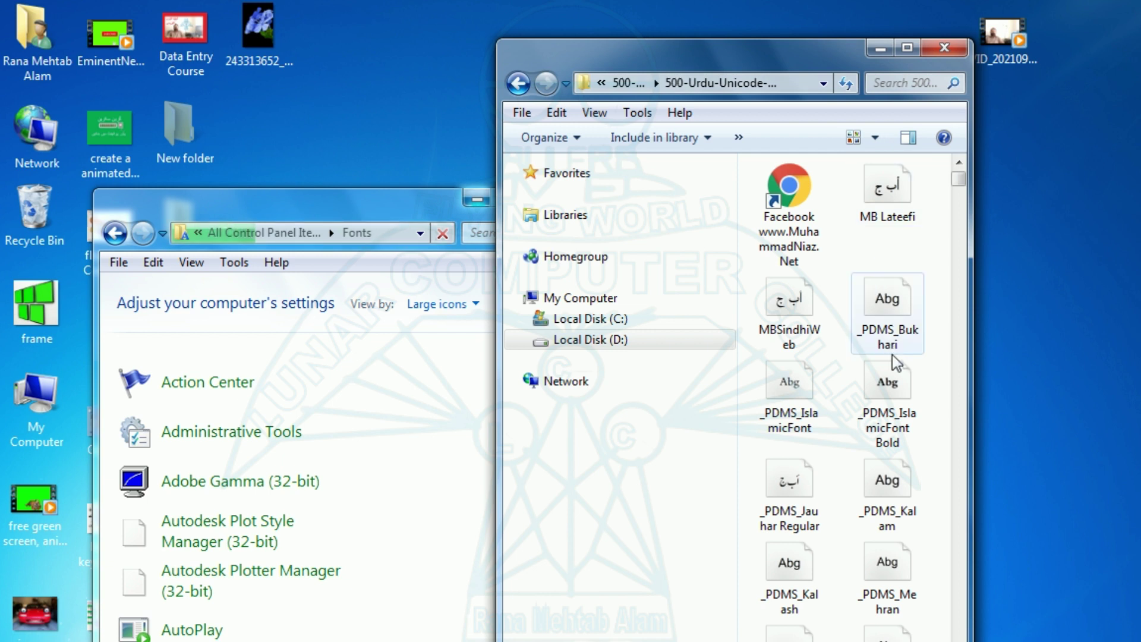
Try to copy all font files from the 500-Urdu-Unicode-Fonts folder into the Control Panel Fonts window.
{"action": "scroll", "coordinate": [893, 356], "scroll_direction": "down", "scroll_amount": 3}
{"action": "key", "text": "ctrl+a"}
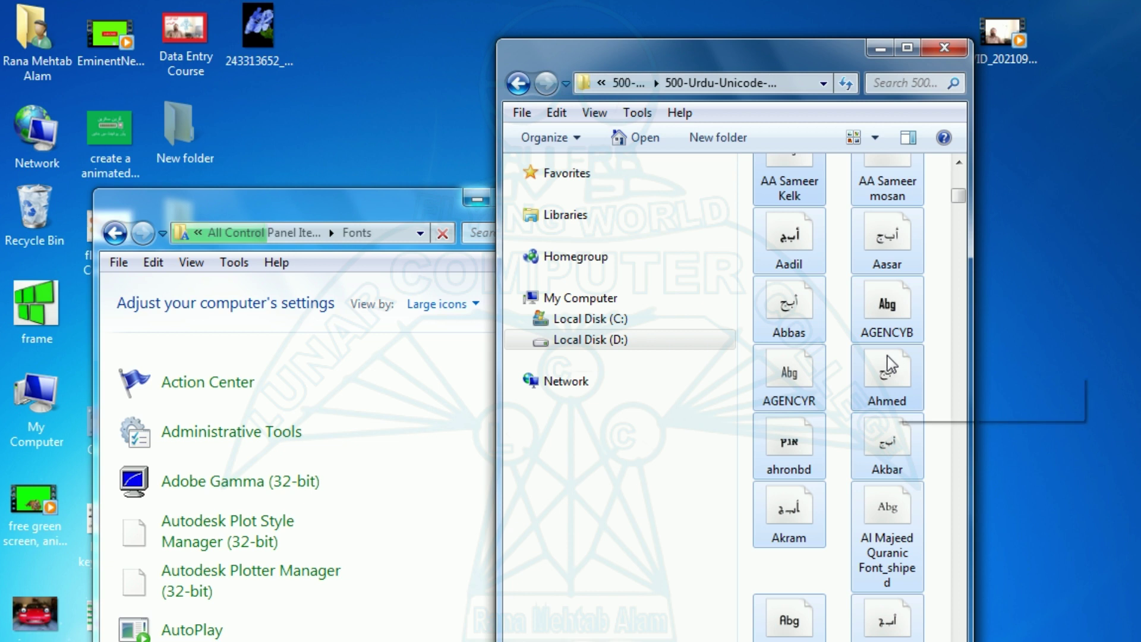
{"action": "left_click_drag", "start_coordinate": [378, 220], "coordinate": [330, 220]}
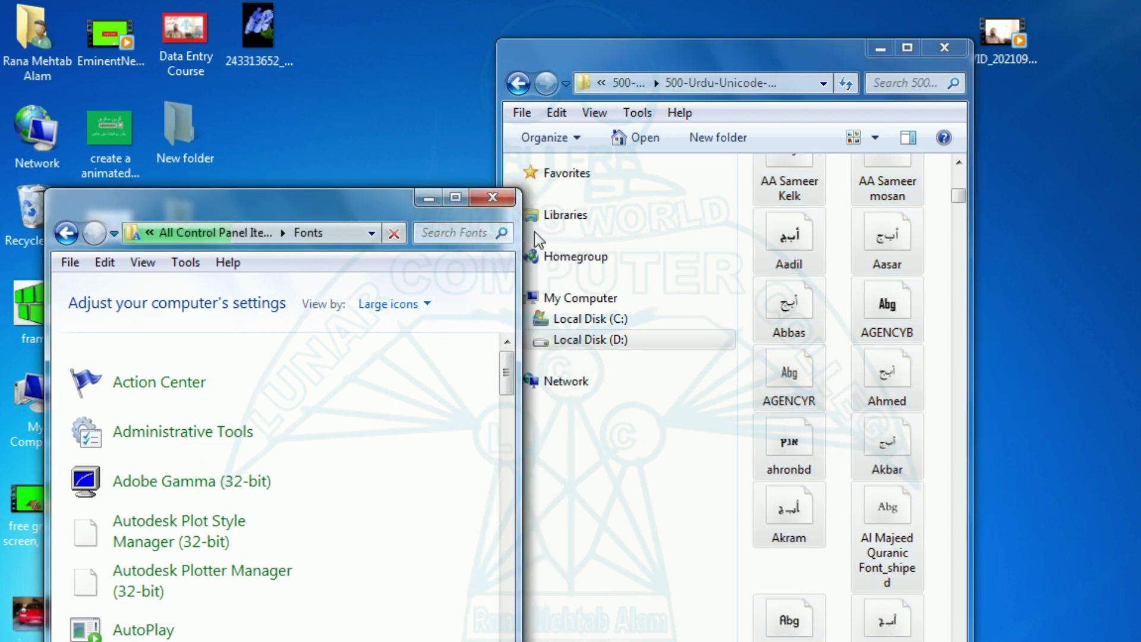
{"action": "left_click_drag", "start_coordinate": [772, 256], "coordinate": [407, 447]}
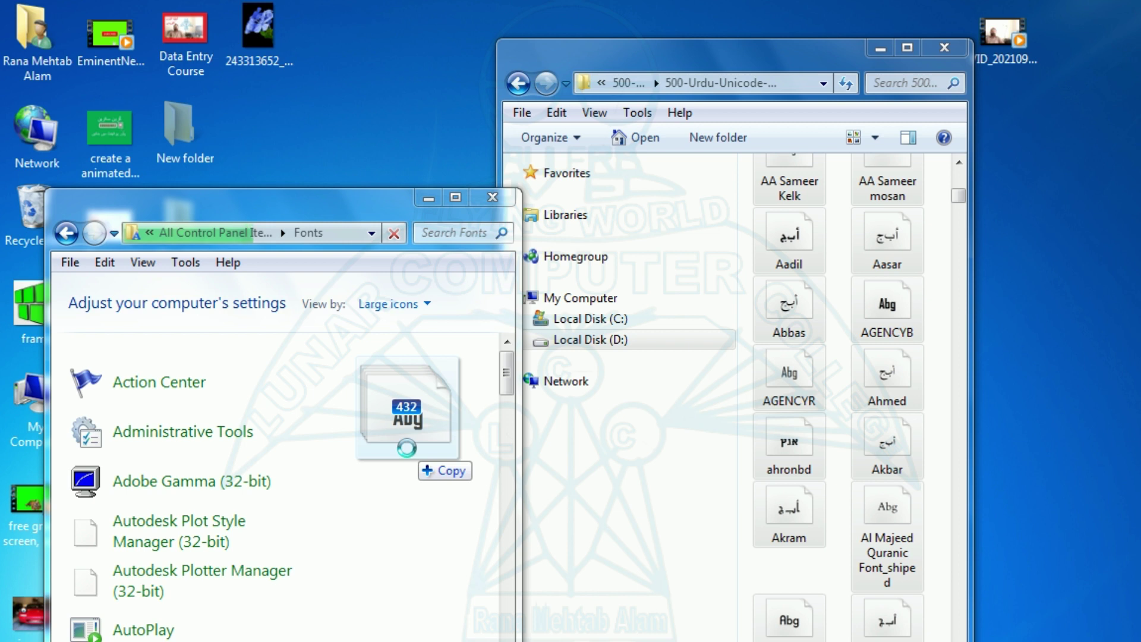
{"action": "left_click_drag", "start_coordinate": [407, 447], "coordinate": [698, 544]}
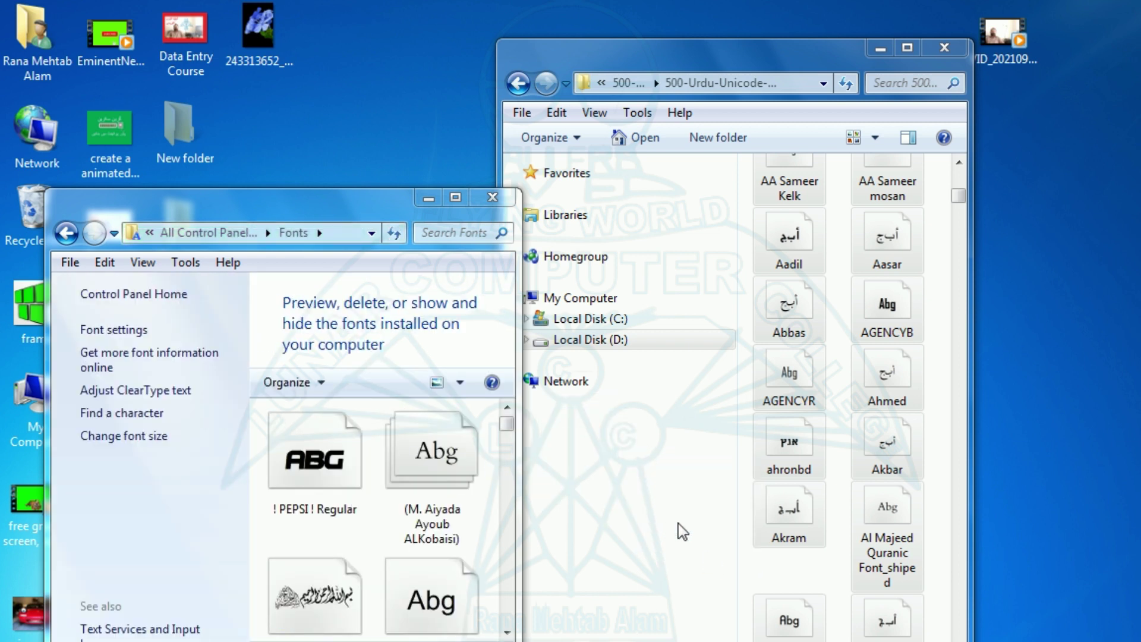
Close the Control Panel Fonts window and the 500-Urdu-Unicode-Fonts folder window.
{"action": "left_click", "coordinate": [491, 196]}
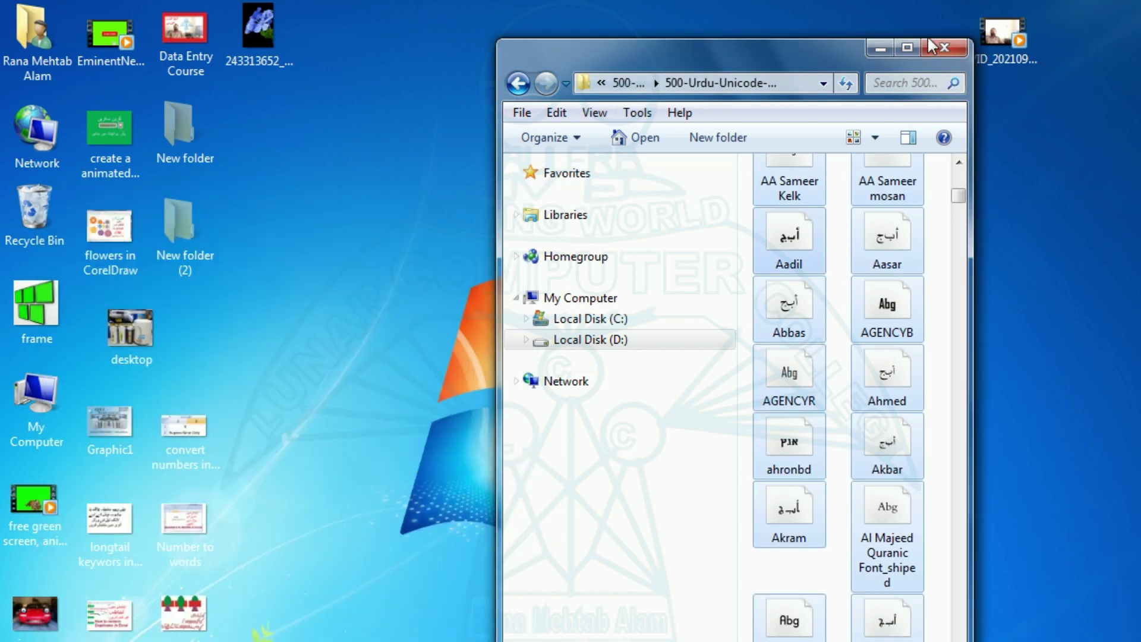
{"action": "left_click", "coordinate": [945, 52]}
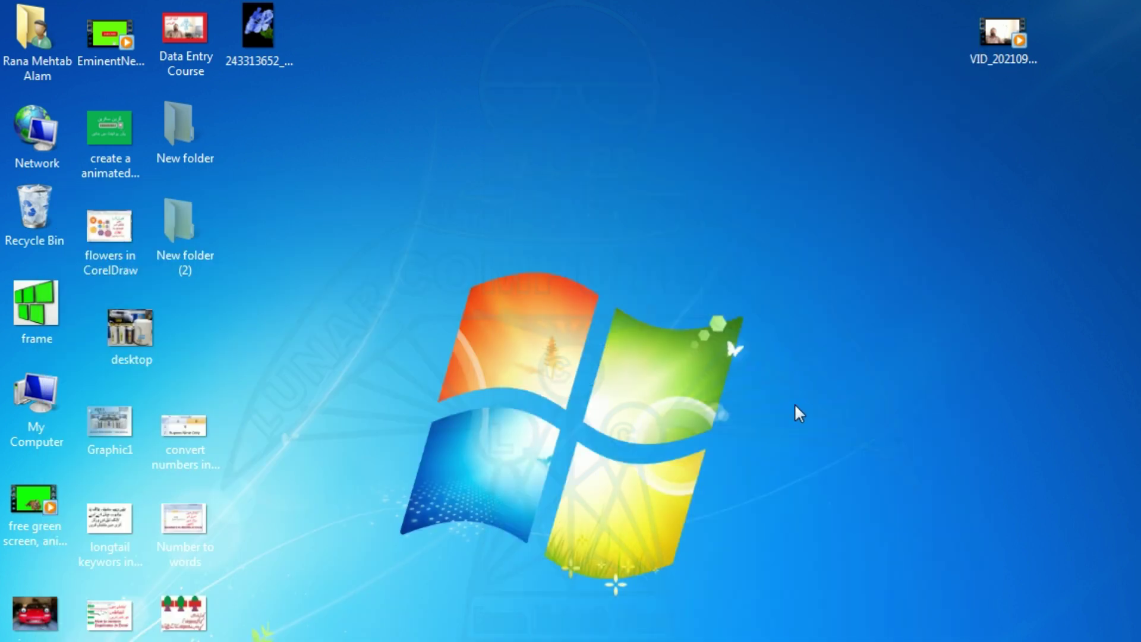